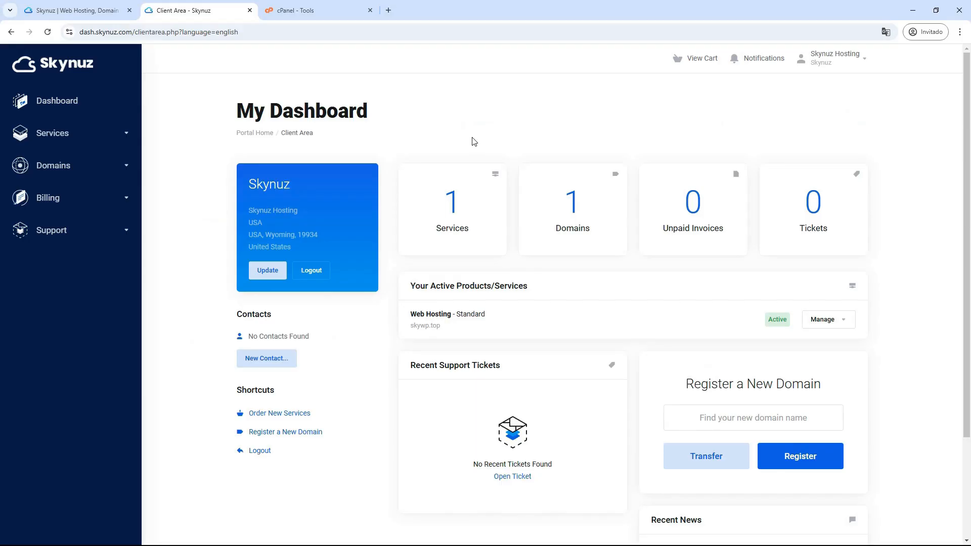
Review the web hosting plans and their monthly prices on the skynuz.com home page.
click(127, 17)
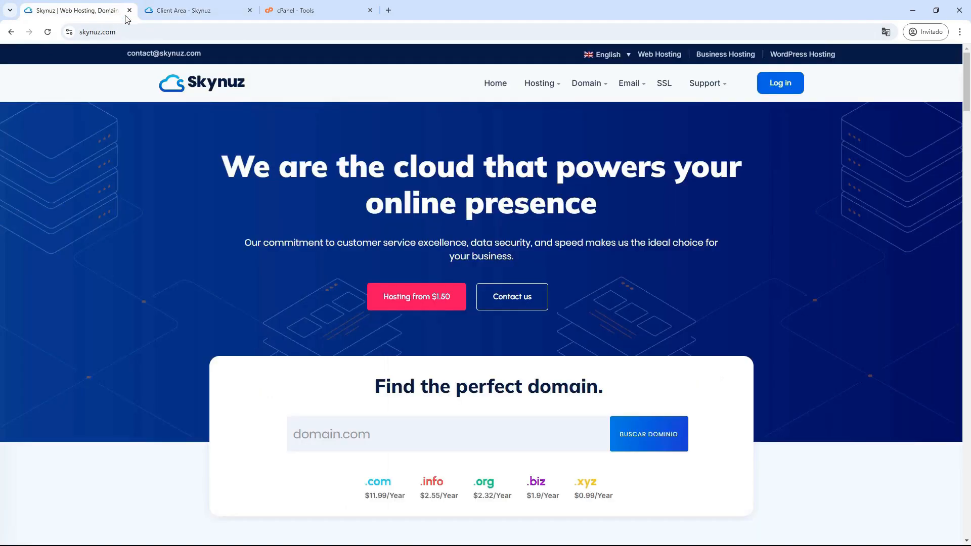
drag(142, 32, 77, 33)
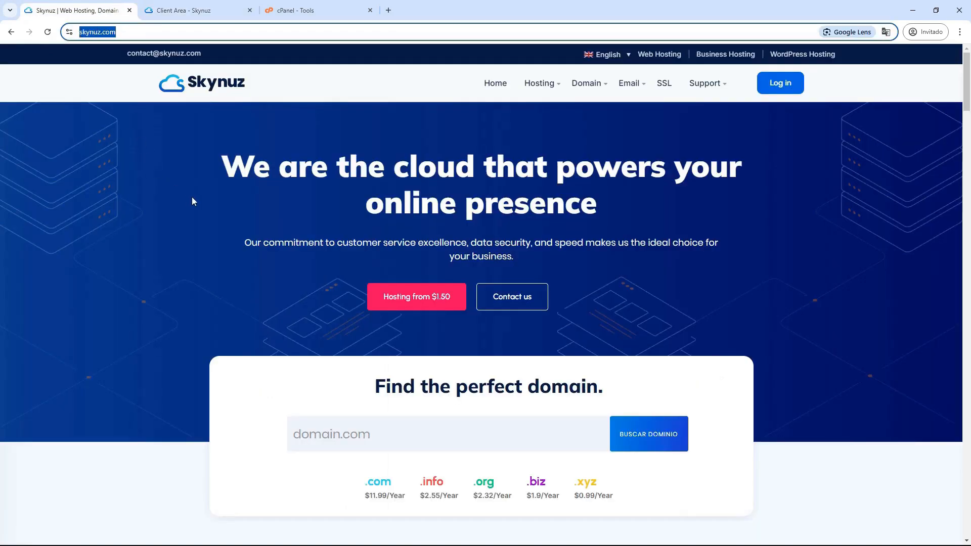
scroll(194, 197, down, 8)
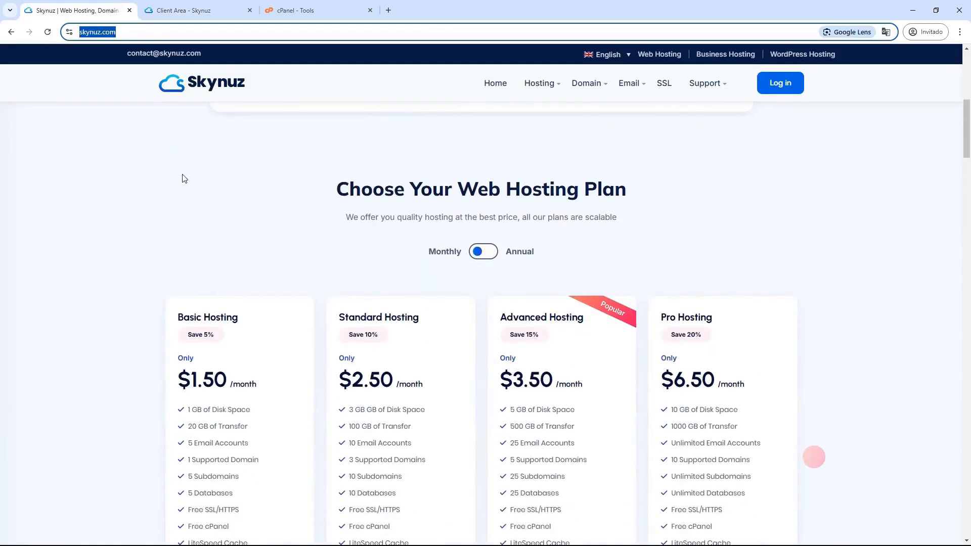
scroll(187, 152, down, 2)
click(210, 159)
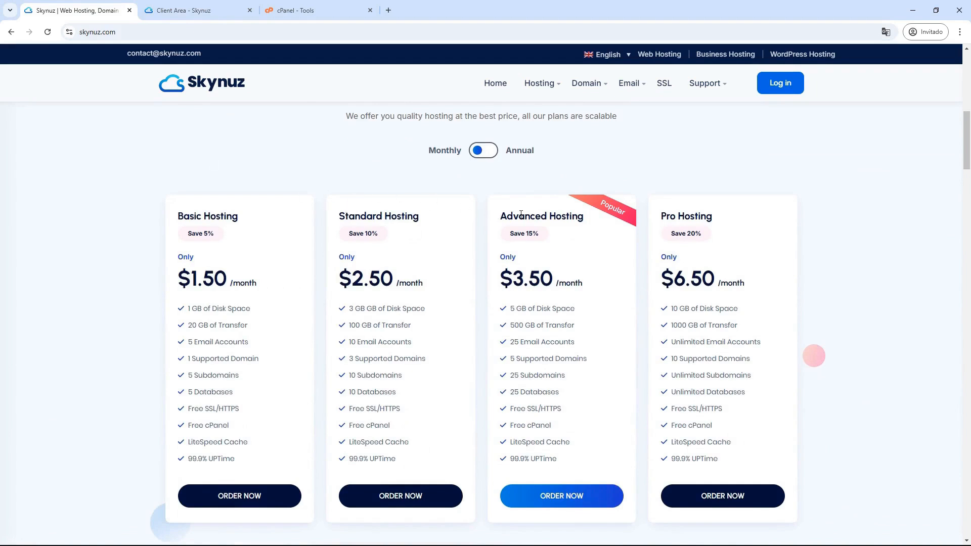
scroll(513, 212, down, 1)
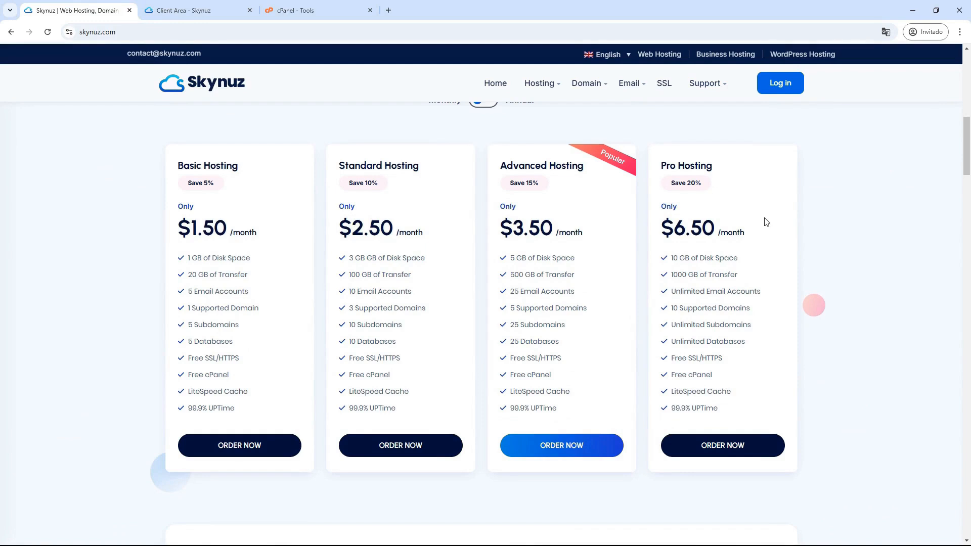
Log in to cPanel for the Web Hosting - Standard service of skywp.top from the Skynuz client area.
click(191, 7)
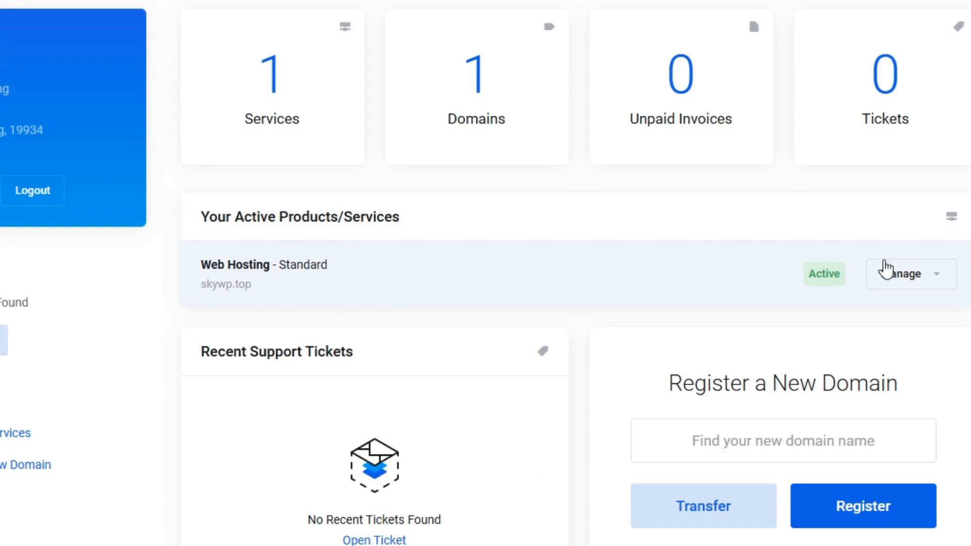
click(940, 283)
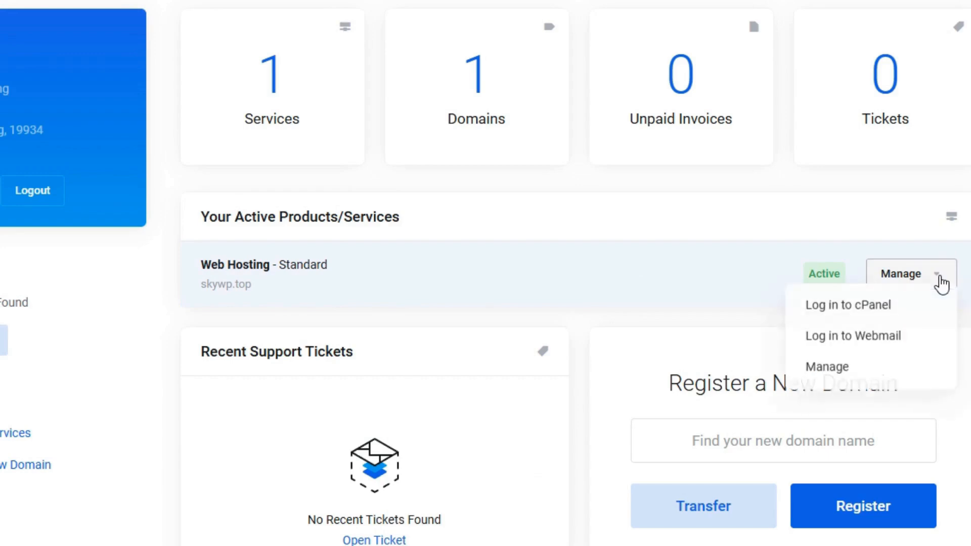
click(859, 314)
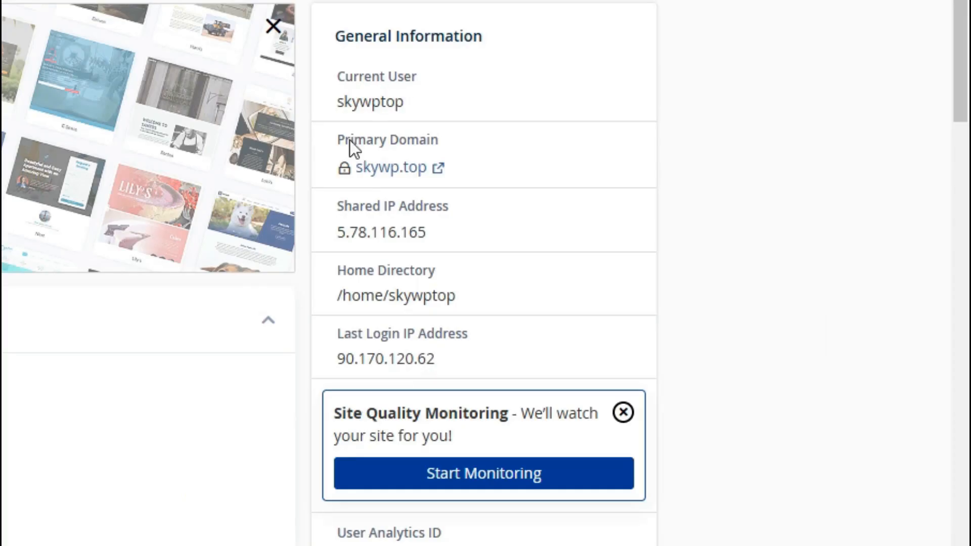
Open SSL/TLS Status in a new browser tab and select all listed domains to check their certificates.
mouse_move(675, 199)
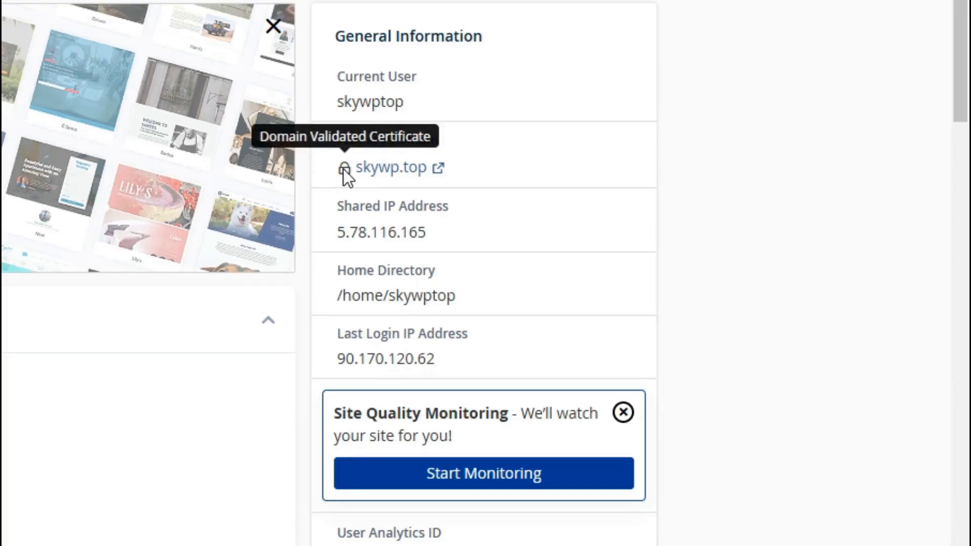
drag(963, 26, 967, 135)
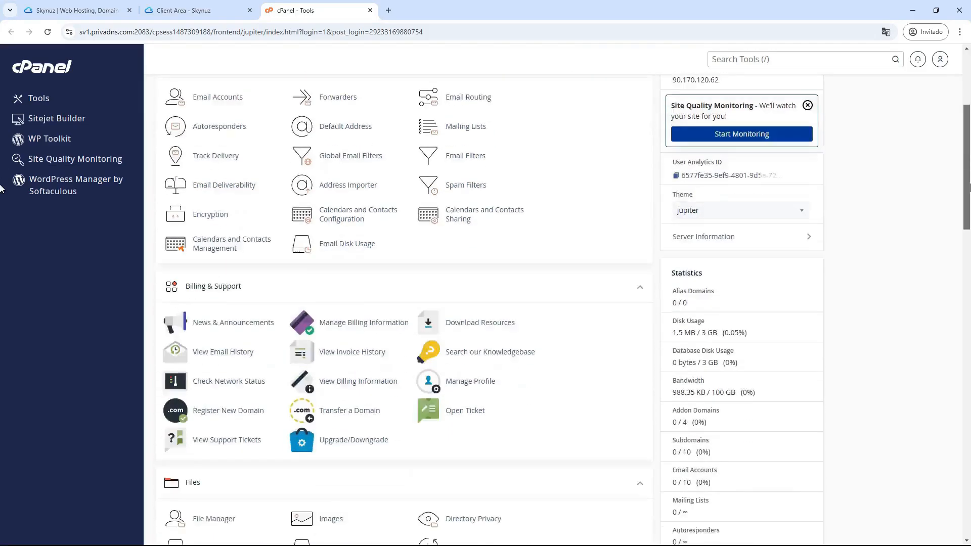
drag(968, 187, 968, 373)
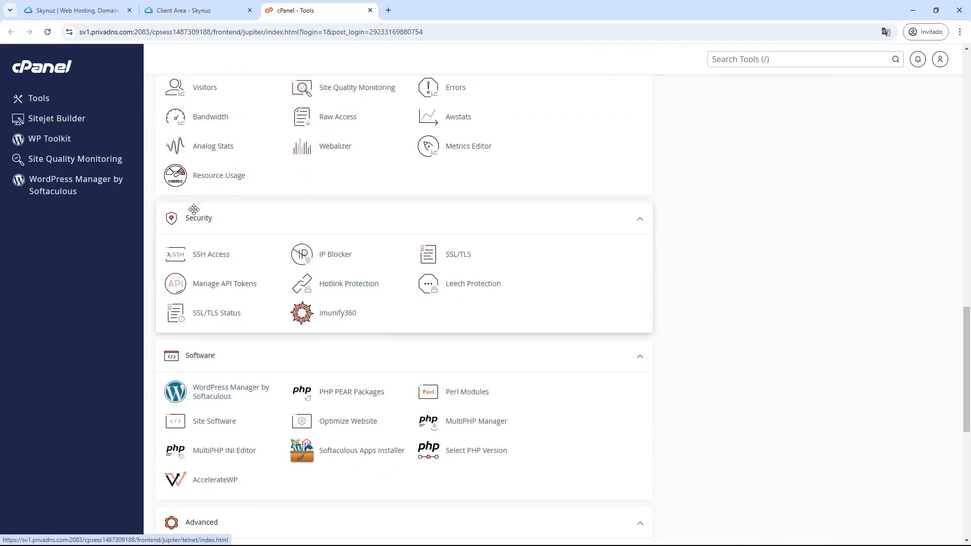
right_click(221, 319)
click(248, 329)
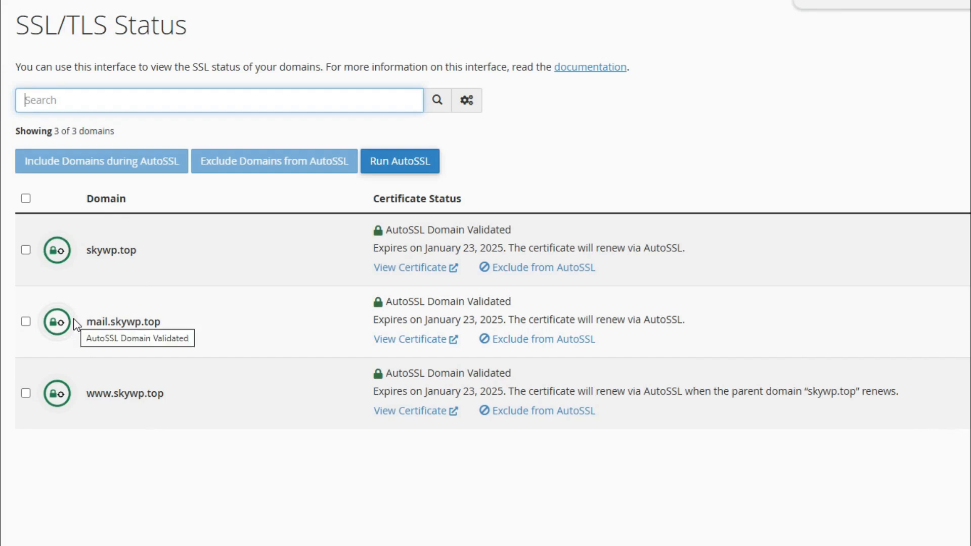
click(25, 199)
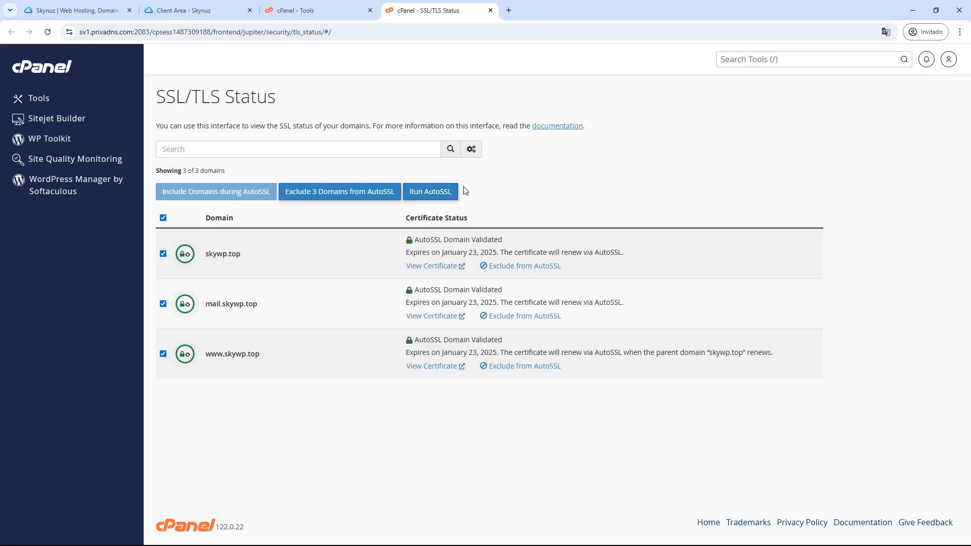
Open WordPress from cPanel's Softaculous scripts in a new browser tab and bring up its installation form.
click(323, 5)
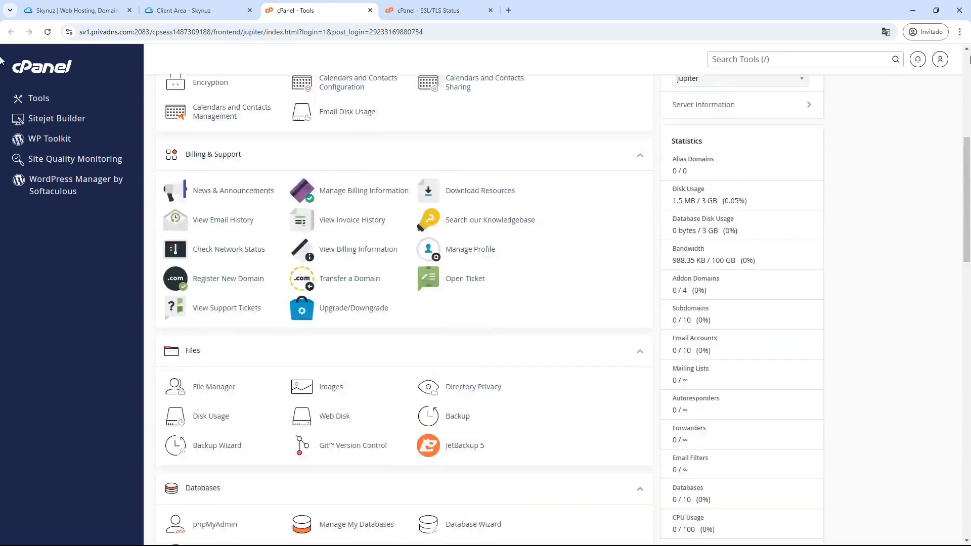
scroll(2, 60, up, 7)
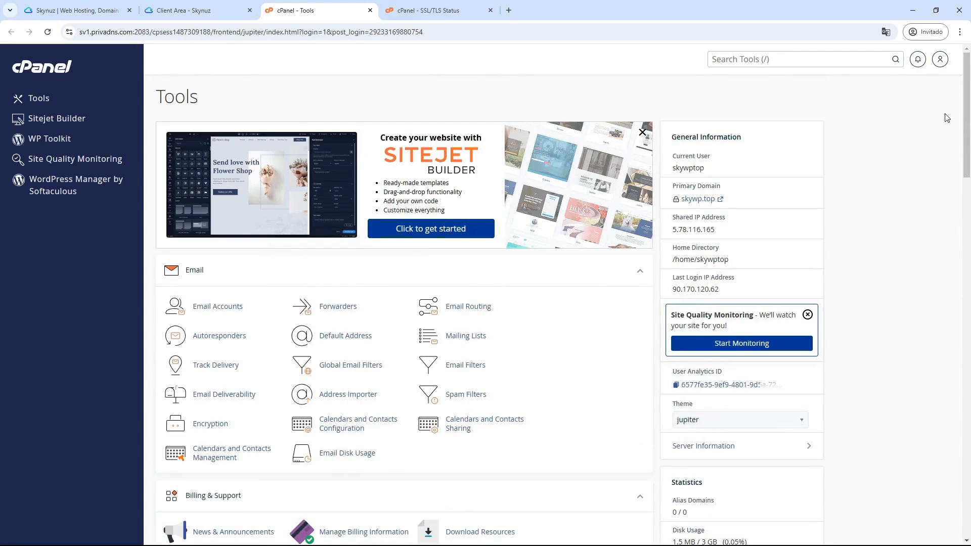
drag(966, 124, 956, 431)
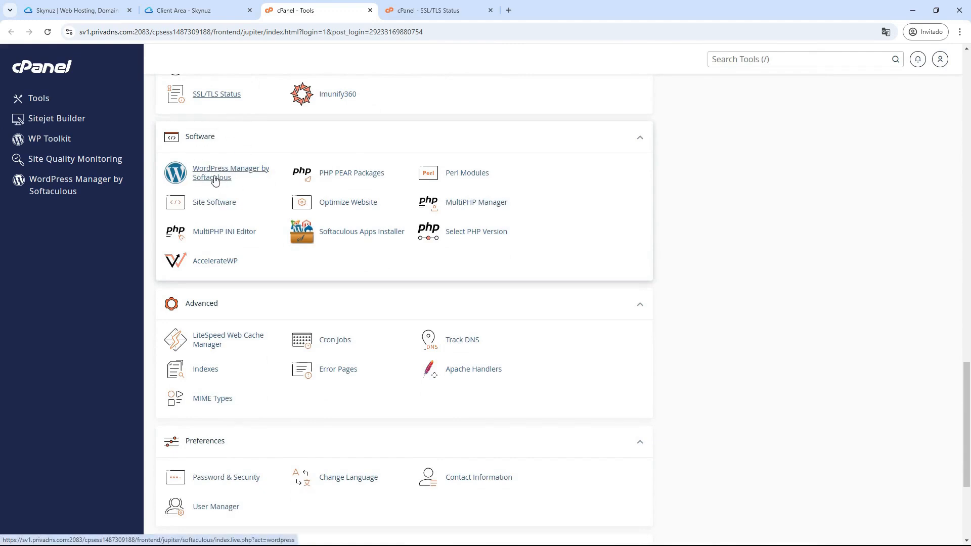
scroll(737, 170, down, 4)
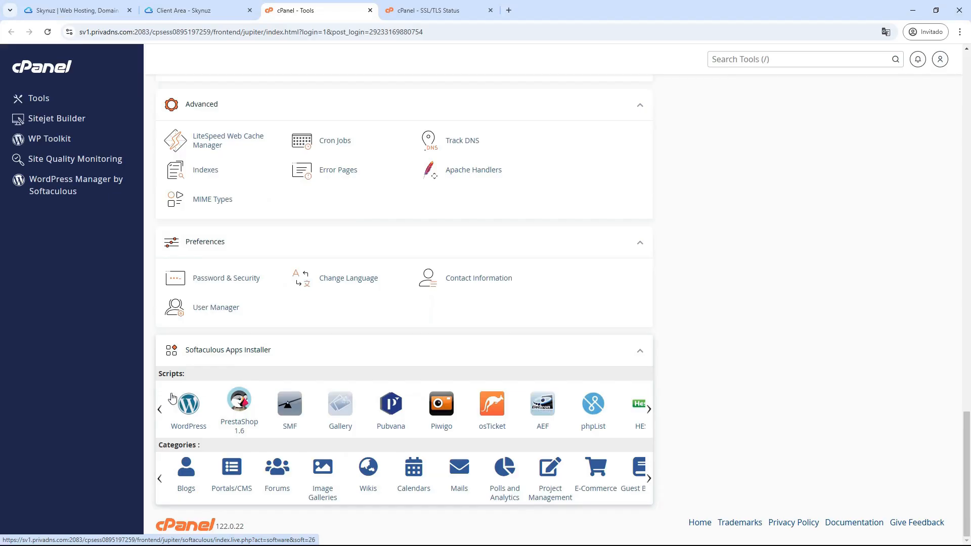
right_click(190, 403)
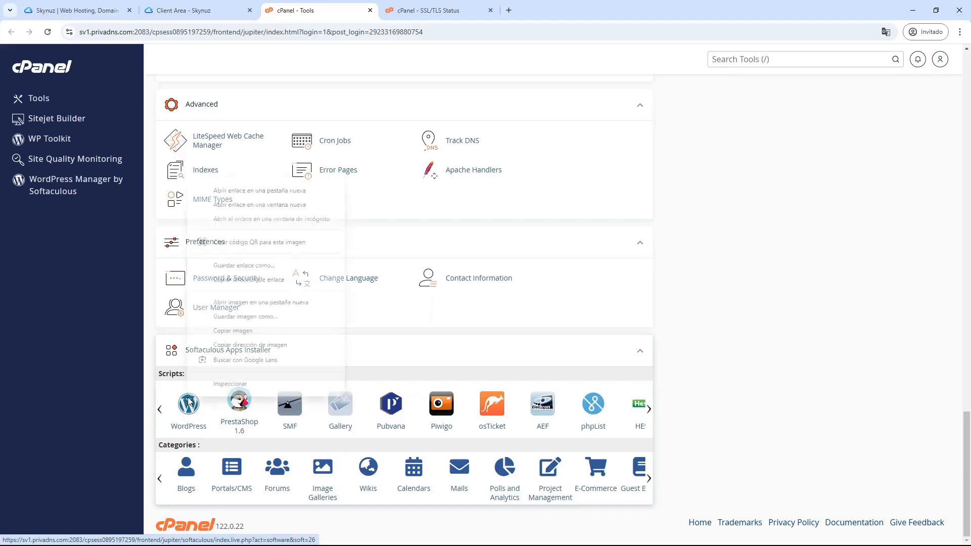
click(272, 191)
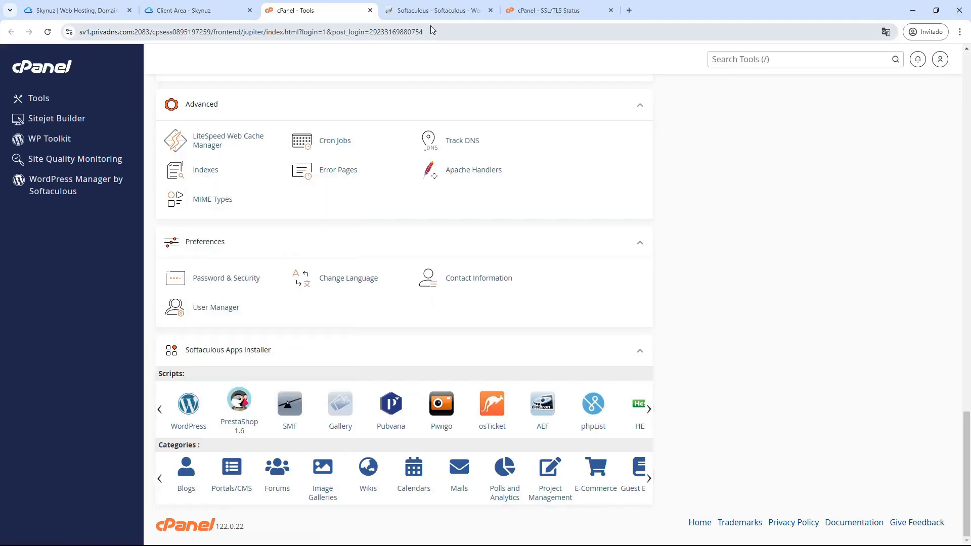
click(427, 11)
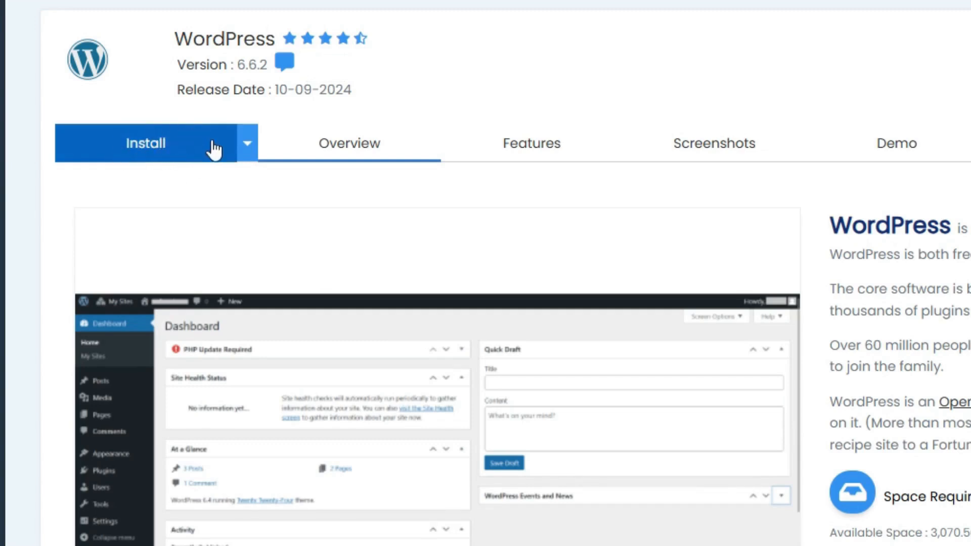
click(163, 153)
scroll(322, 212, down, 1)
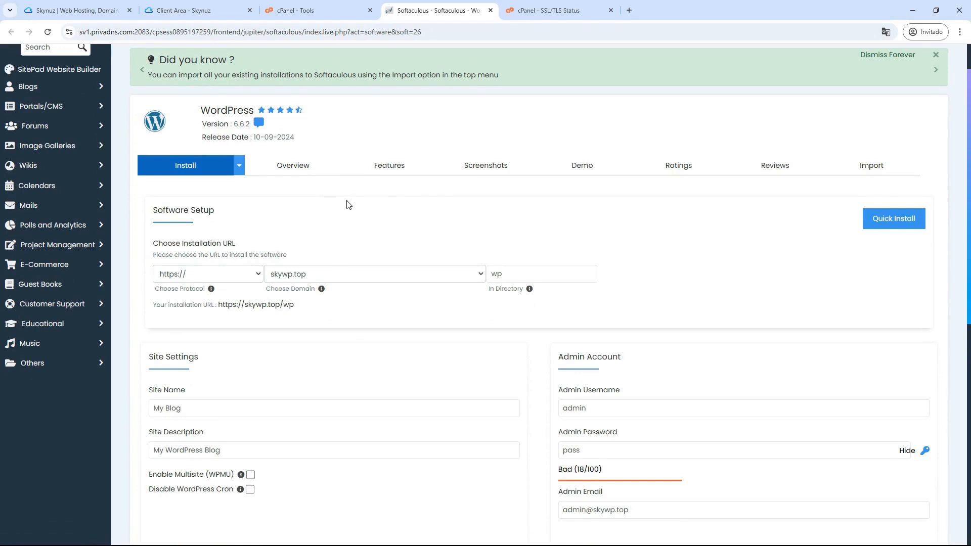
click(212, 268)
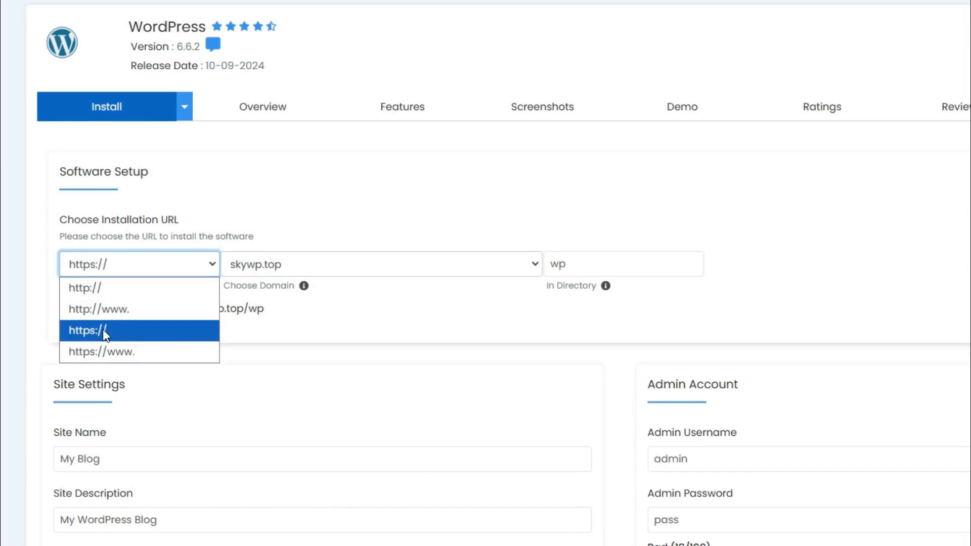
click(115, 332)
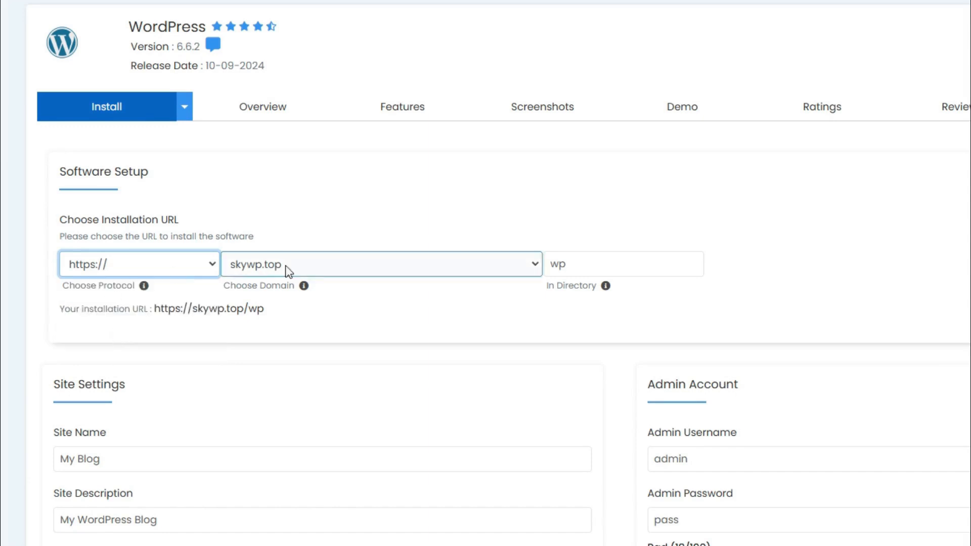
click(381, 264)
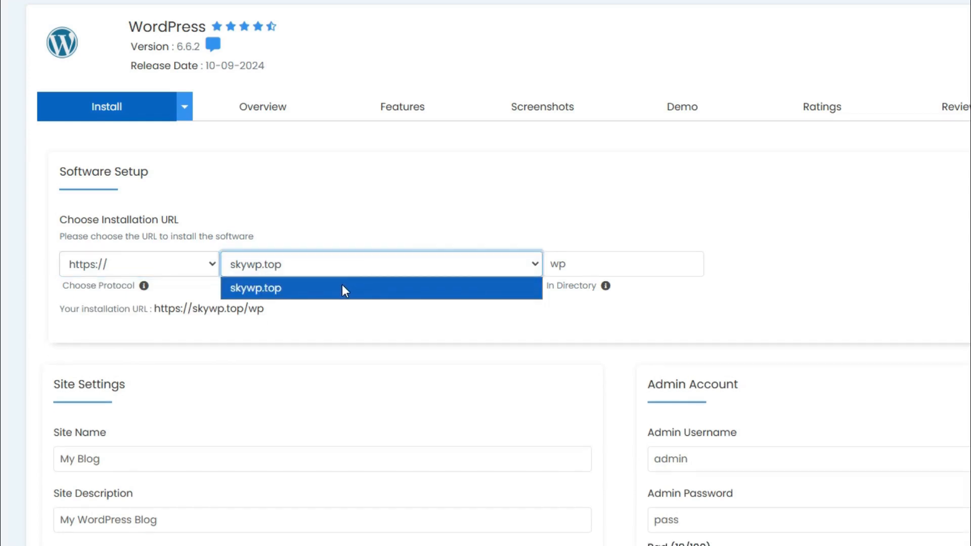
click(291, 294)
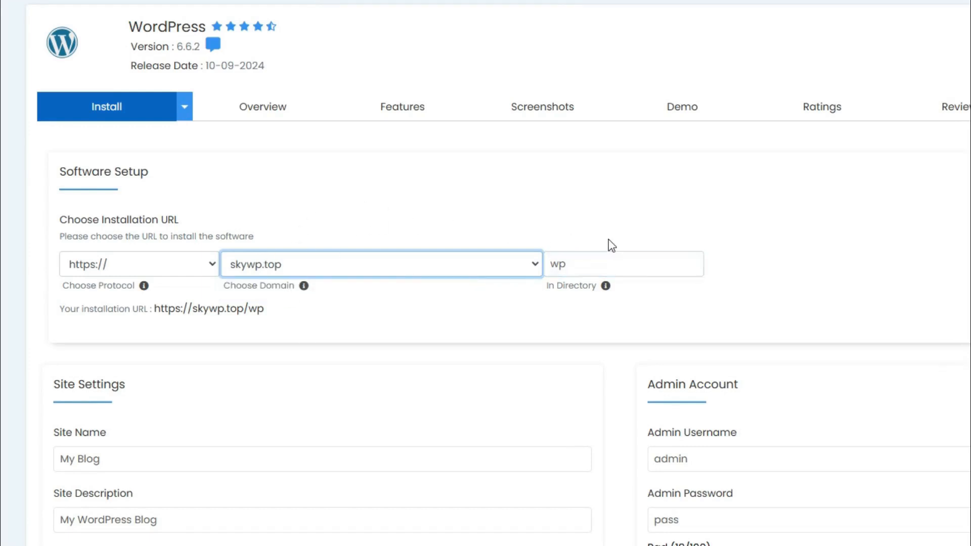
double_click(591, 270)
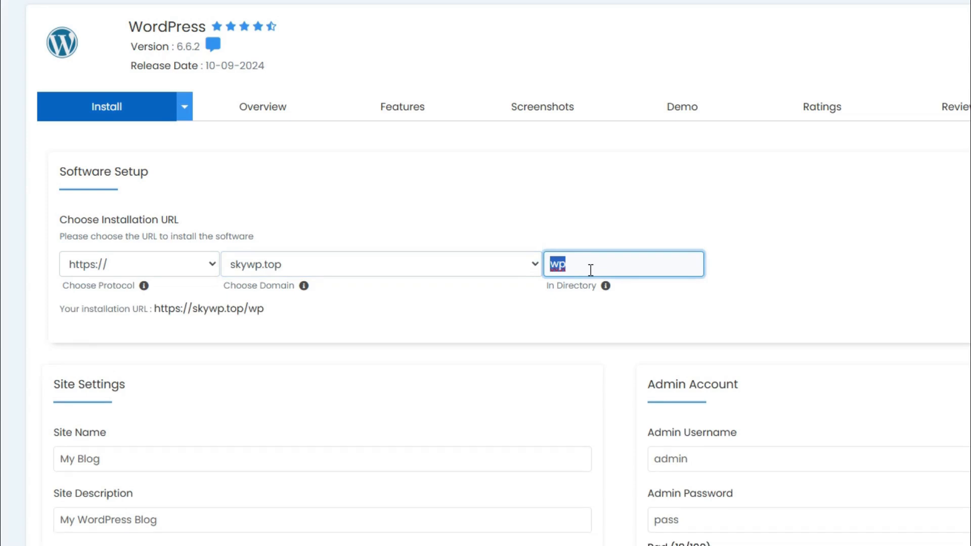
key(BackSpace)
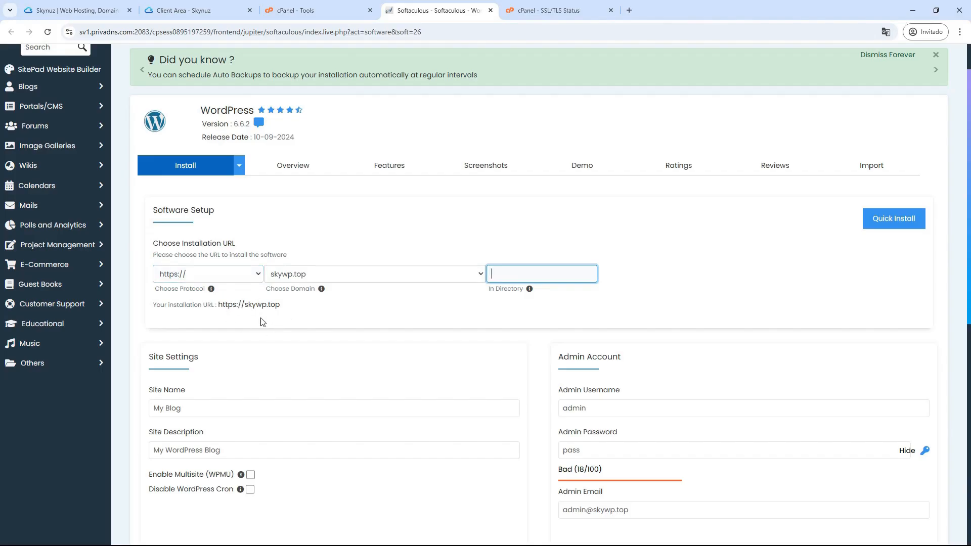
drag(295, 309, 221, 311)
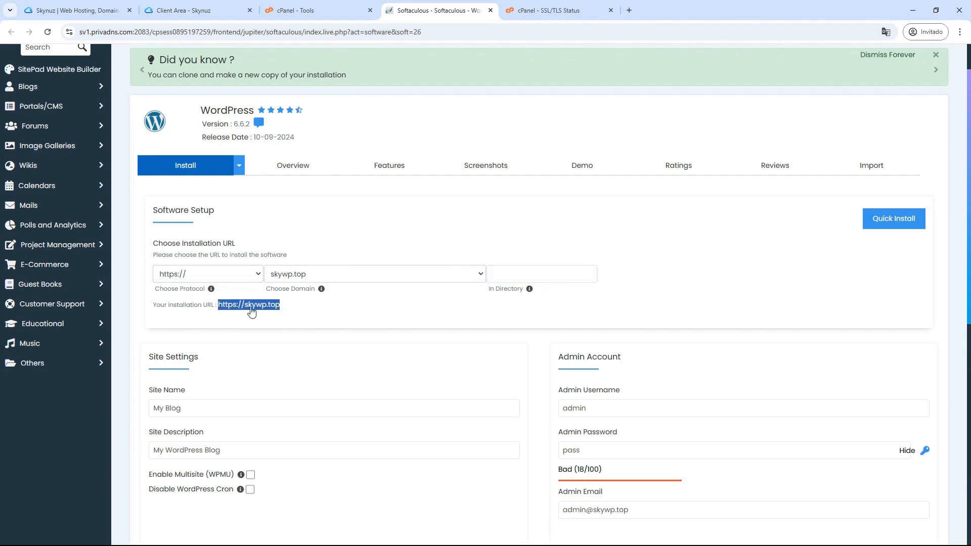
drag(284, 307, 241, 307)
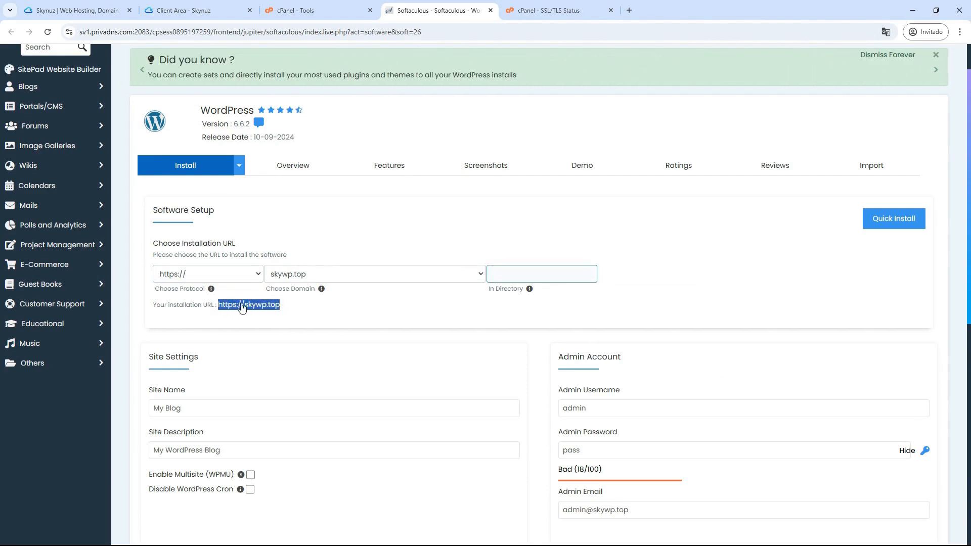
click(330, 308)
Review the site name, site description and admin username in the installation form.
scroll(315, 306, down, 2)
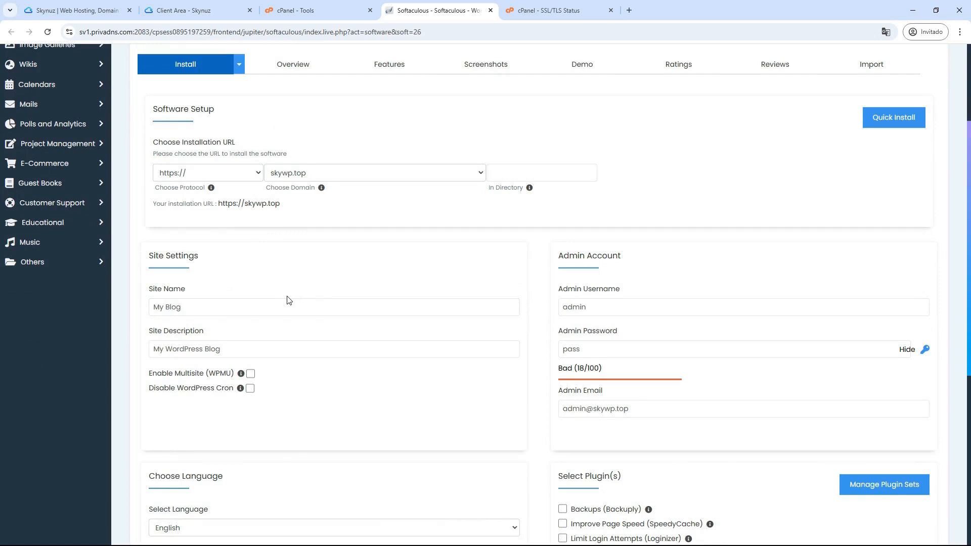
drag(225, 307, 150, 307)
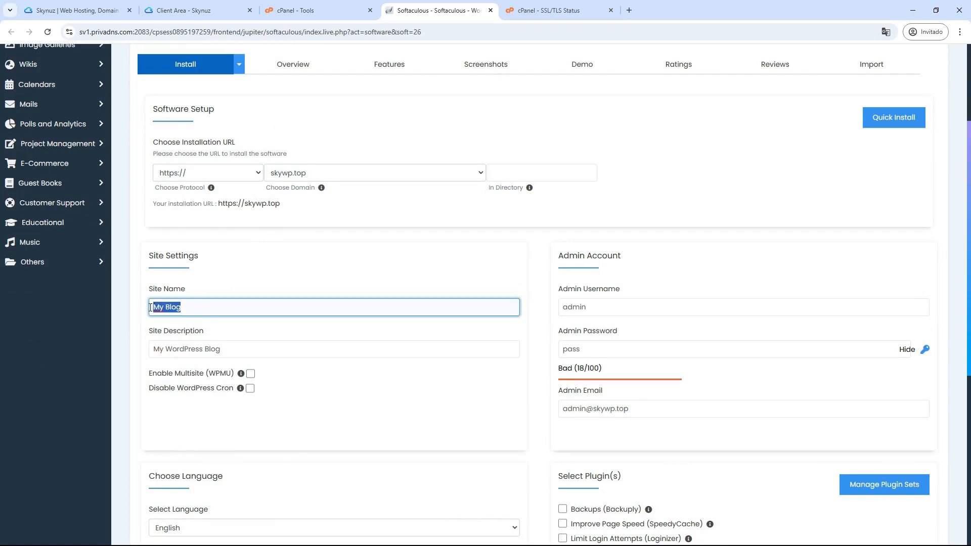
drag(260, 347, 151, 350)
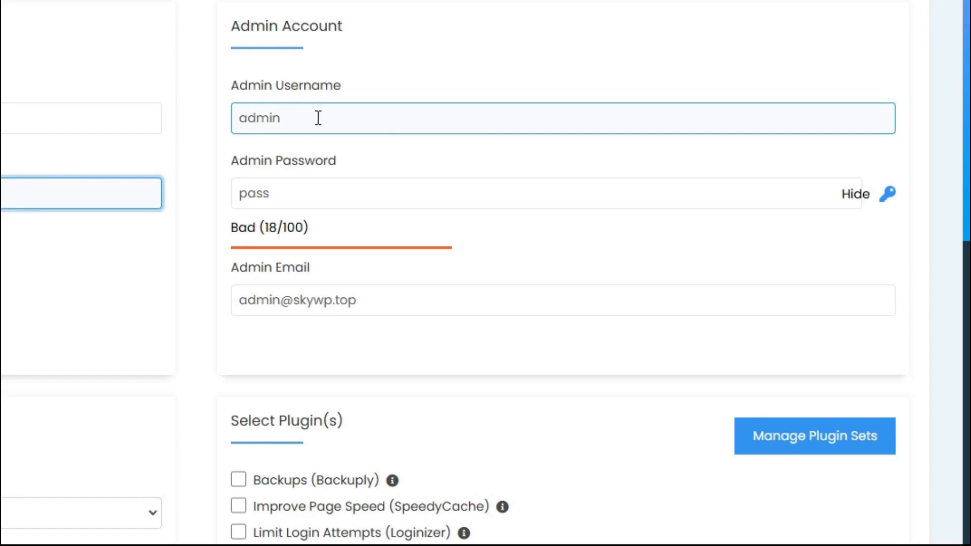
drag(306, 121, 210, 133)
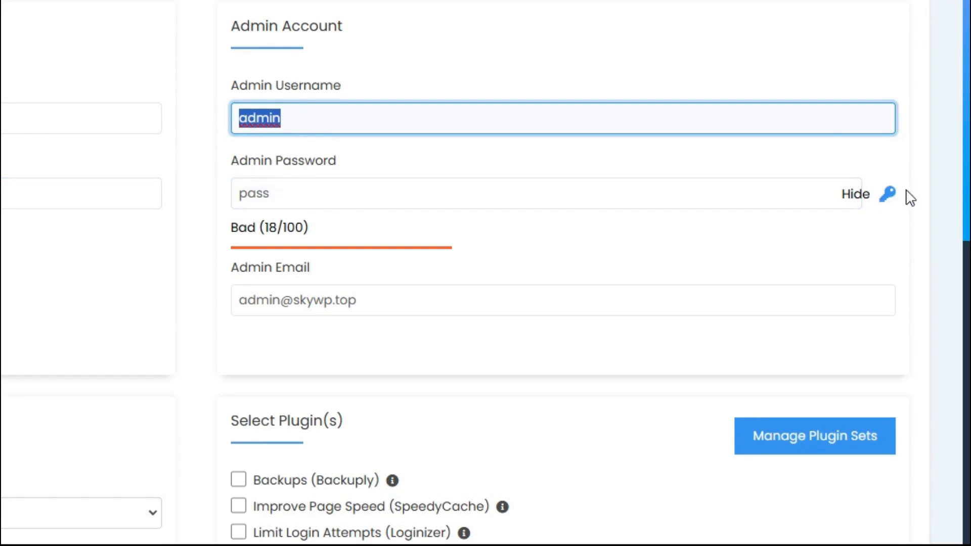
Generate a new random admin password for the WordPress installation and copy it to the clipboard.
click(889, 196)
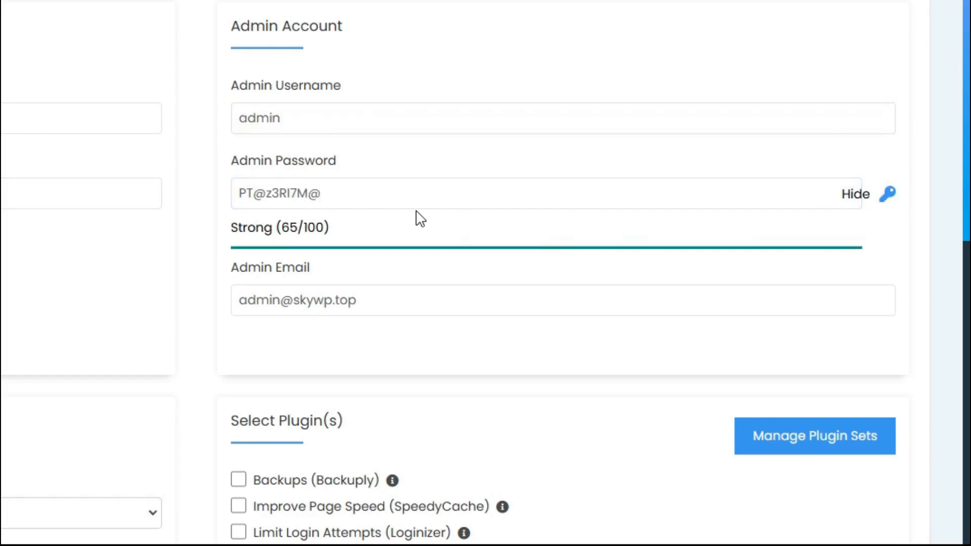
drag(354, 195, 241, 185)
right_click(258, 193)
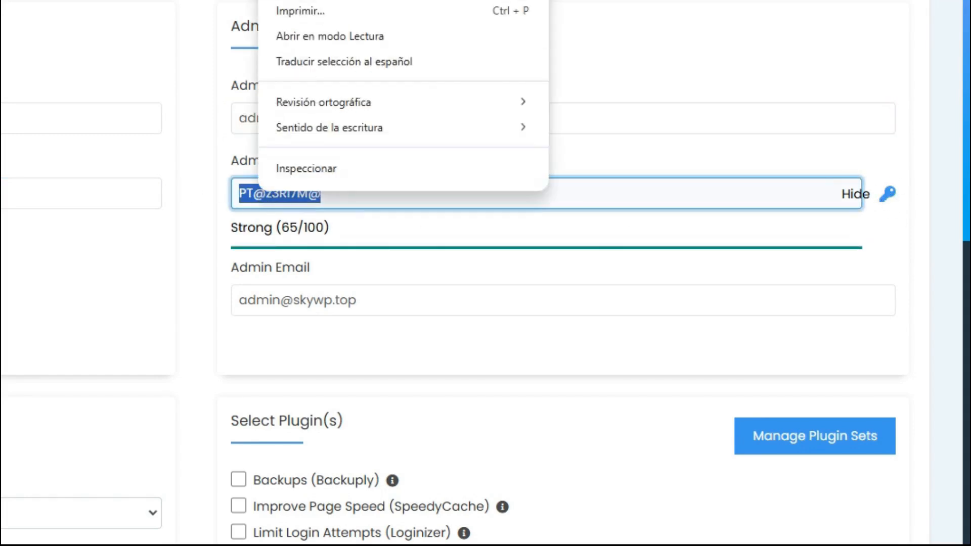
click(308, 0)
right_click(305, 194)
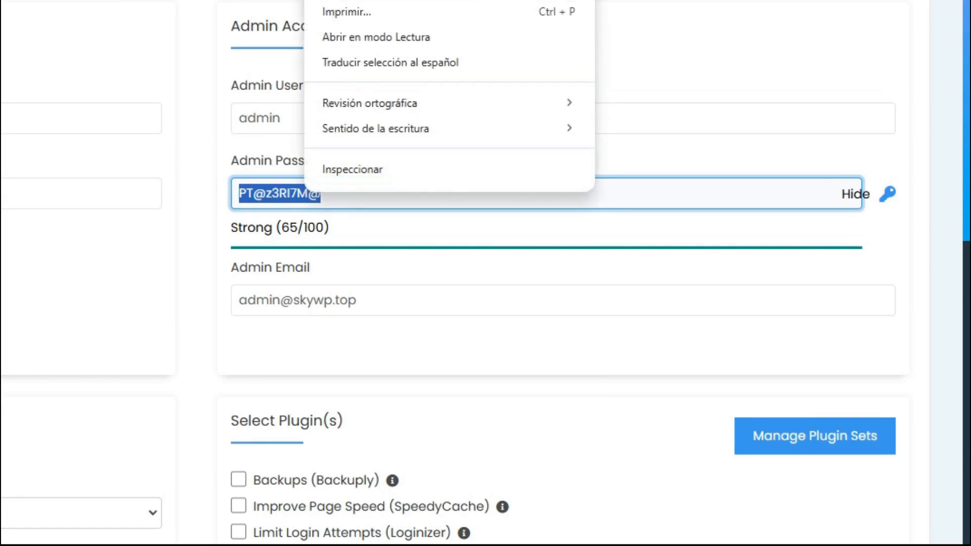
click(364, 0)
Review the admin email and the available installation languages, keeping English selected.
scroll(445, 187, down, 3)
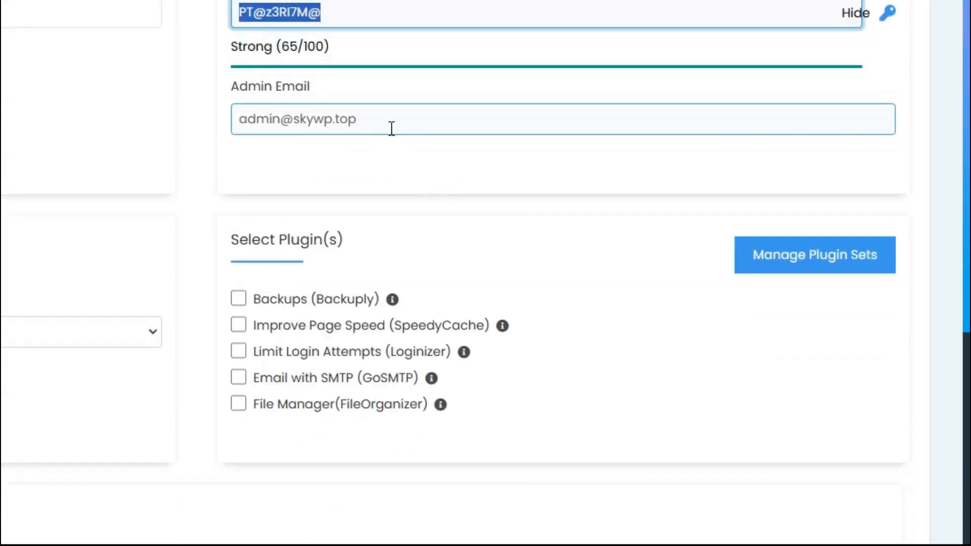
drag(396, 121, 231, 120)
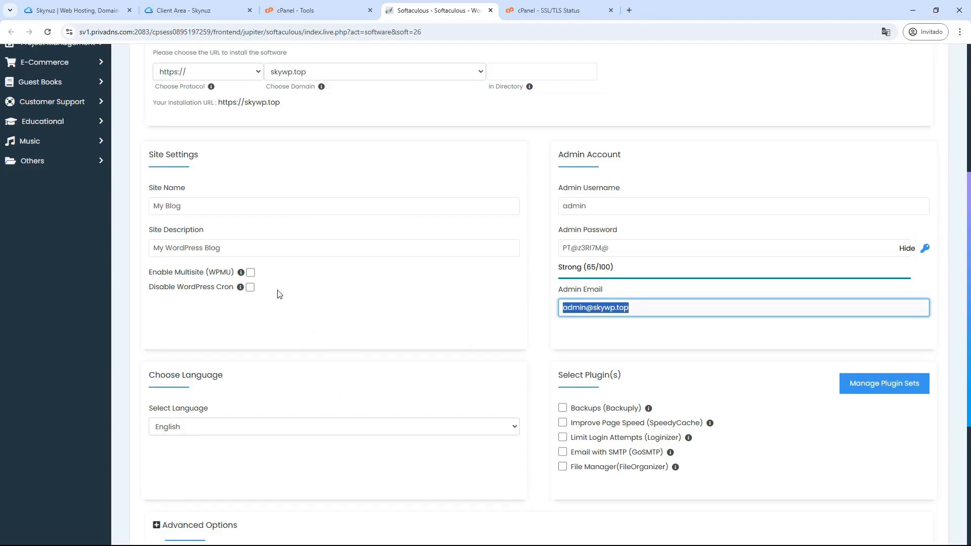
scroll(258, 275, down, 1)
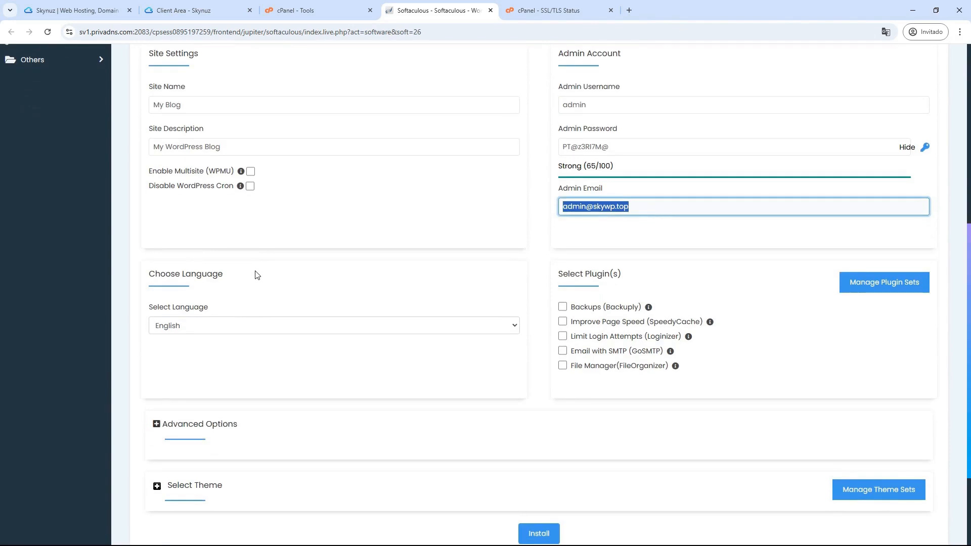
scroll(258, 276, down, 1)
click(251, 278)
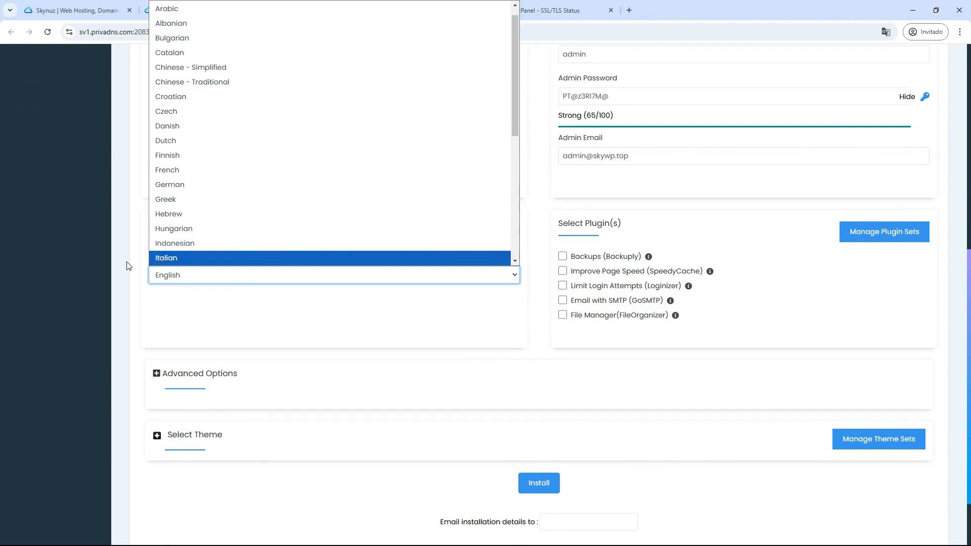
click(286, 293)
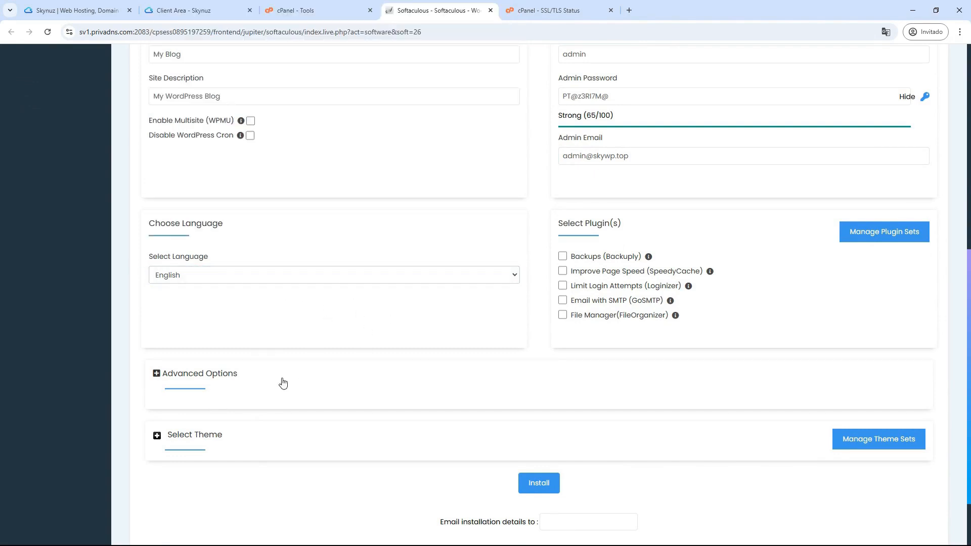
Expand the advanced installation options, review the database name and table prefix, and collapse them again.
click(238, 377)
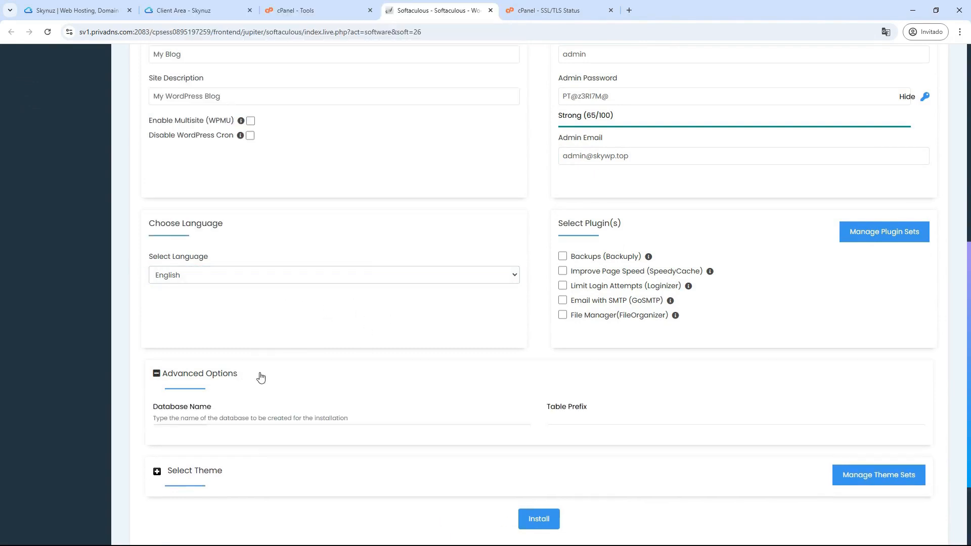
scroll(263, 355, down, 1)
scroll(304, 314, down, 1)
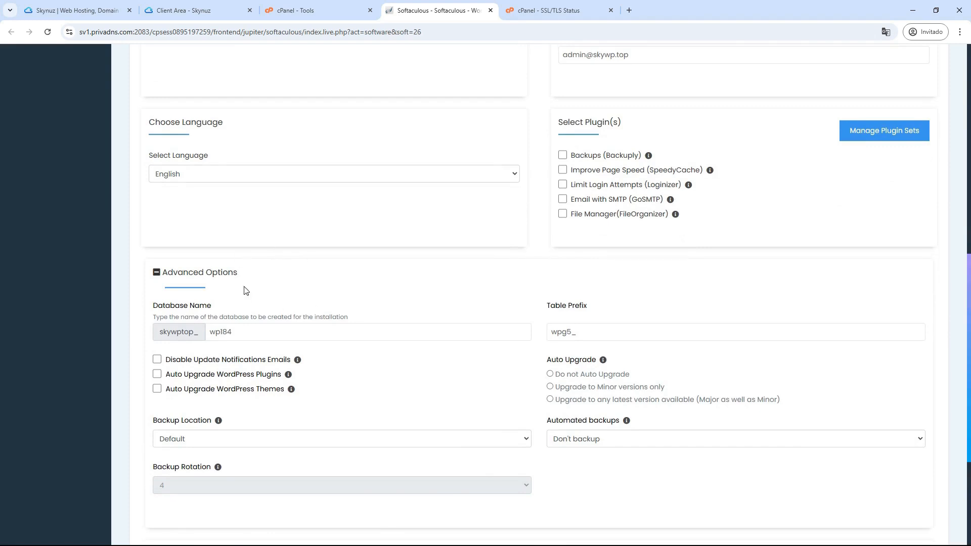
click(283, 334)
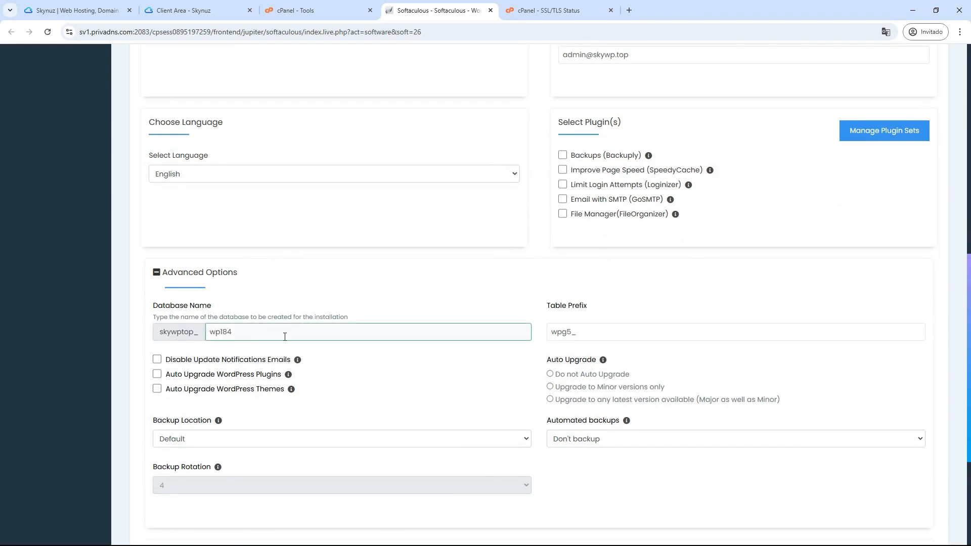
click(582, 329)
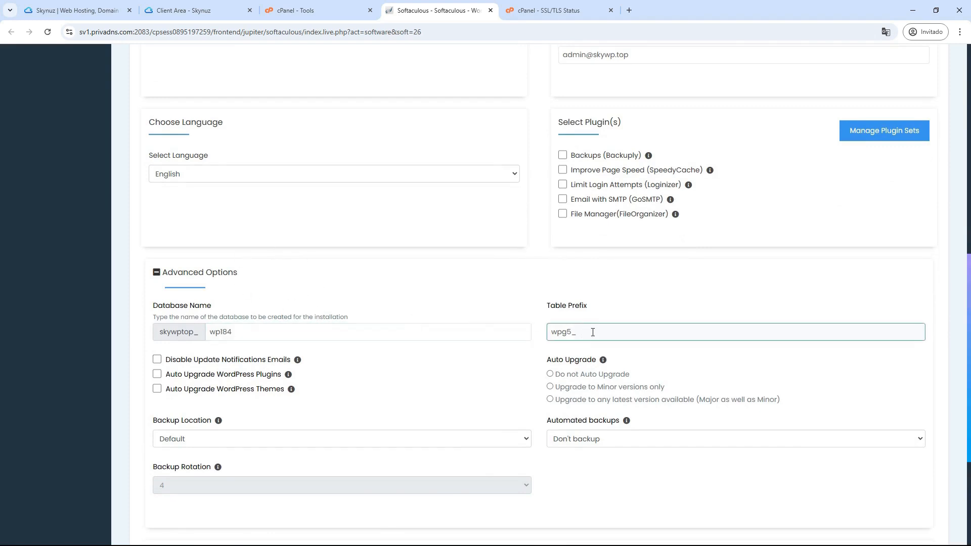
click(502, 312)
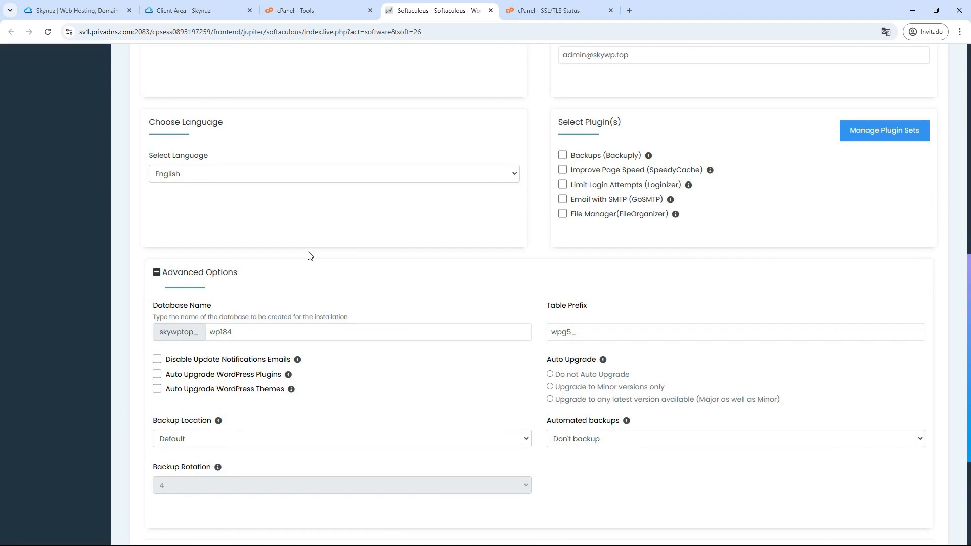
click(228, 272)
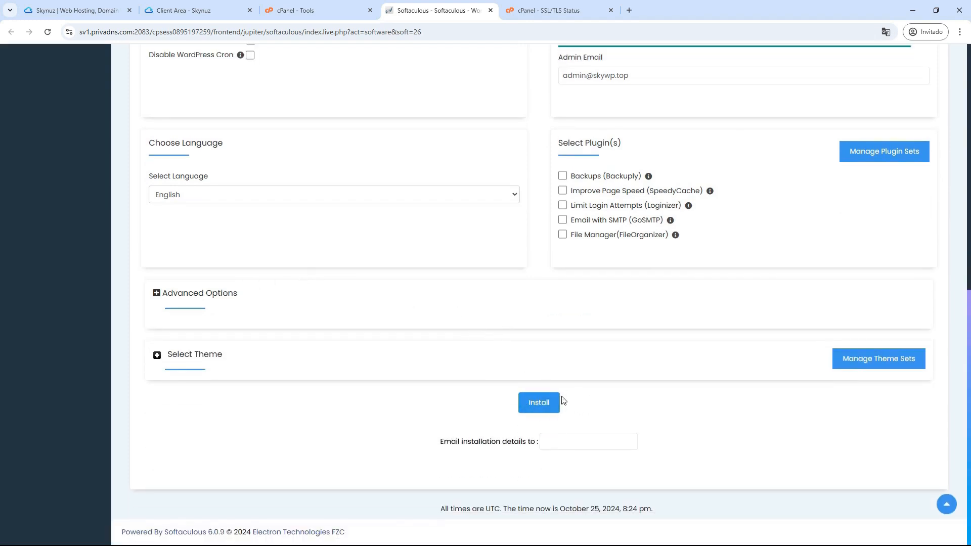
Install WordPress with the entered settings and review the site address and administrative URL on the completion page.
click(540, 403)
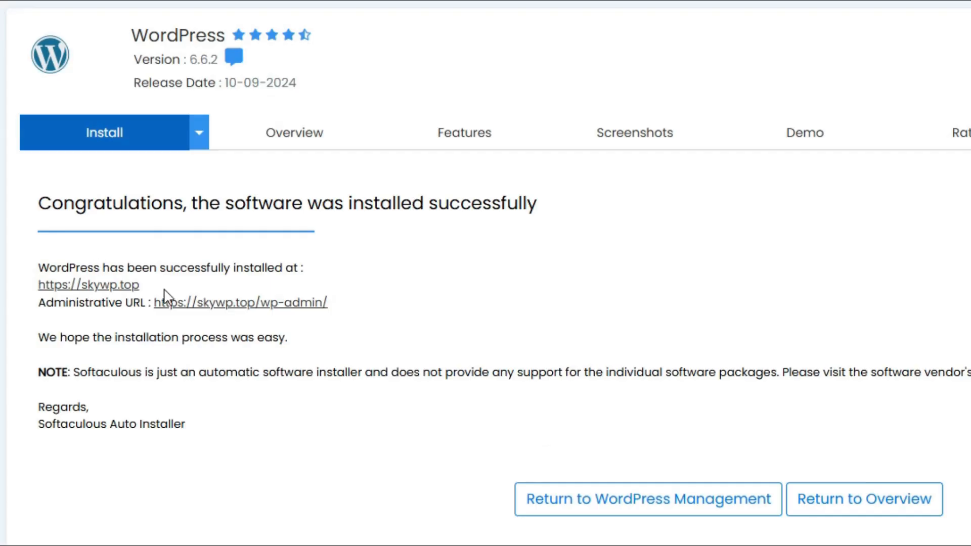
drag(221, 256, 156, 264)
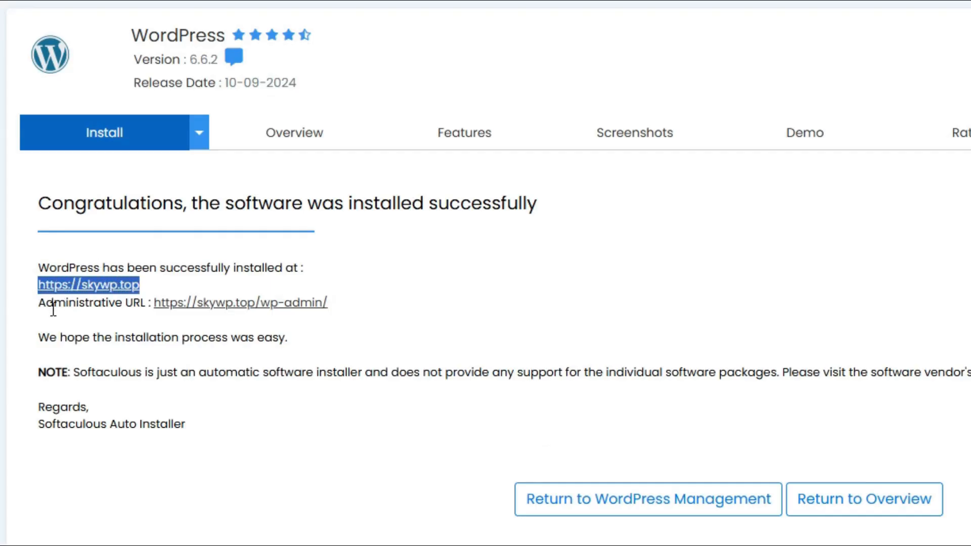
drag(37, 303, 154, 302)
click(382, 307)
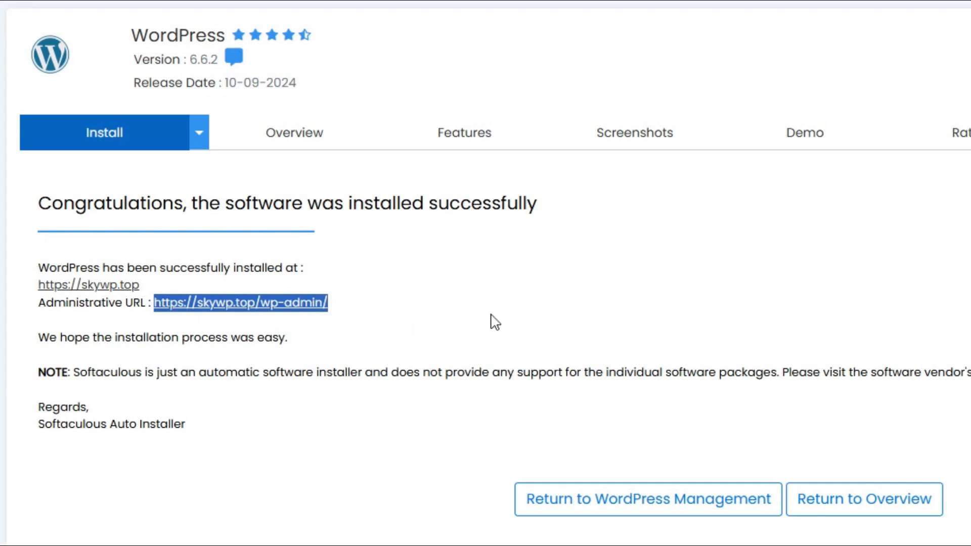
click(491, 315)
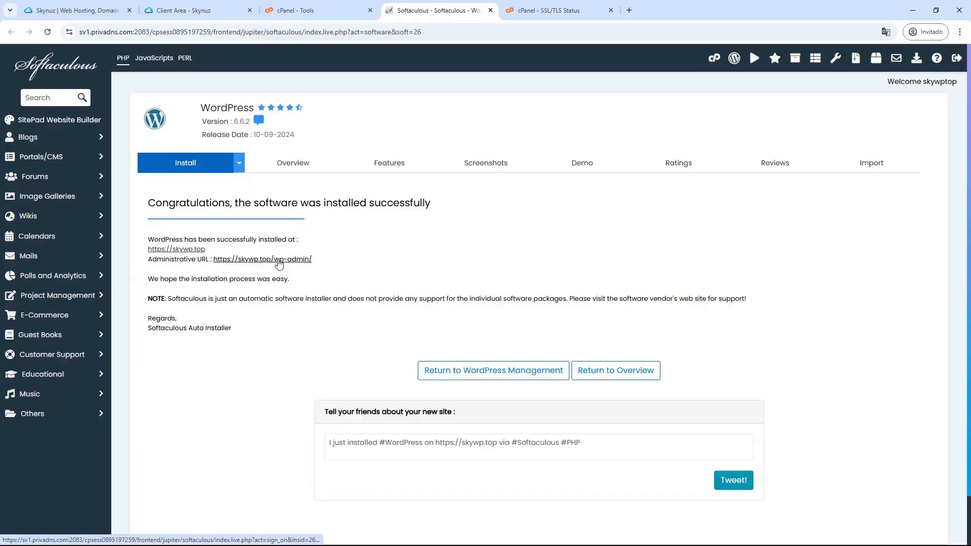
Open the WordPress dashboard through the administrative URL and view the site's front page in a new browser tab.
click(270, 306)
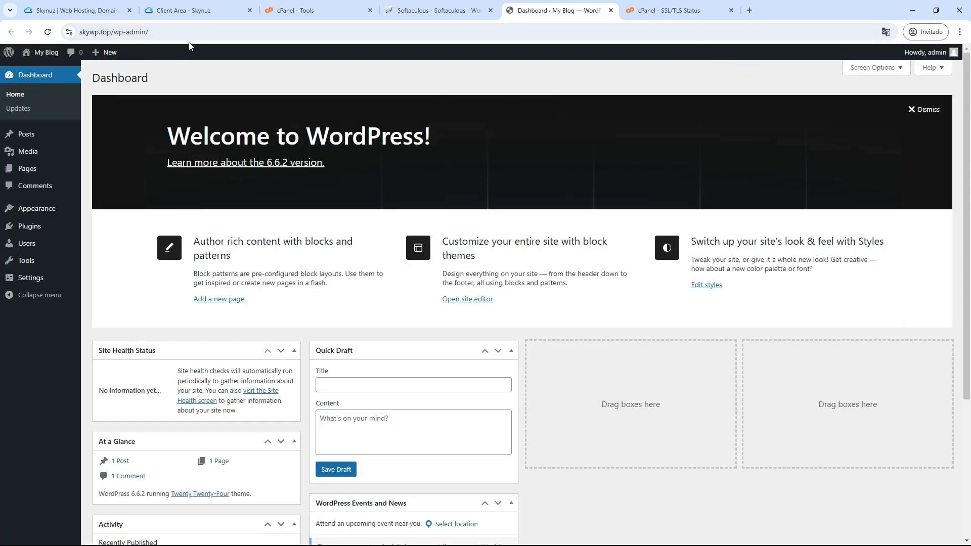
mouse_move(47, 53)
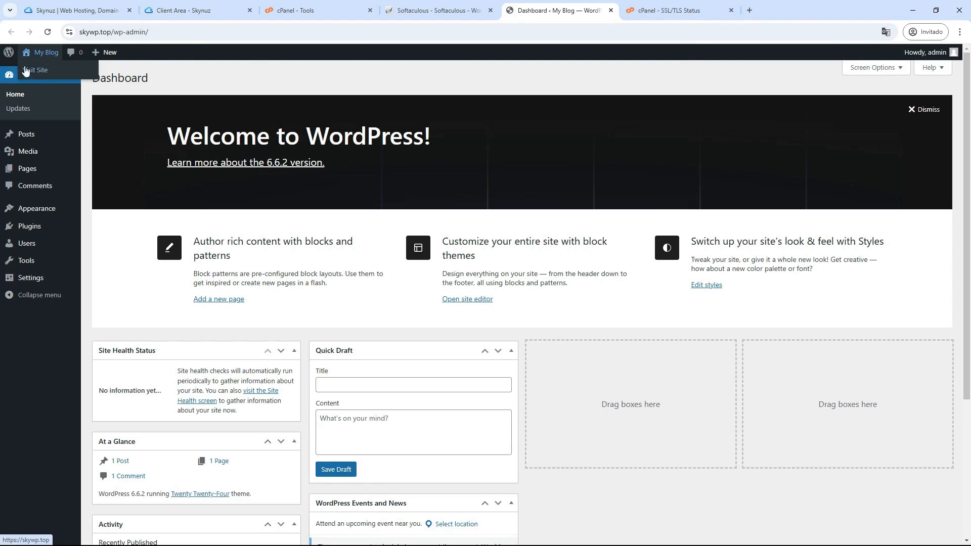
right_click(37, 70)
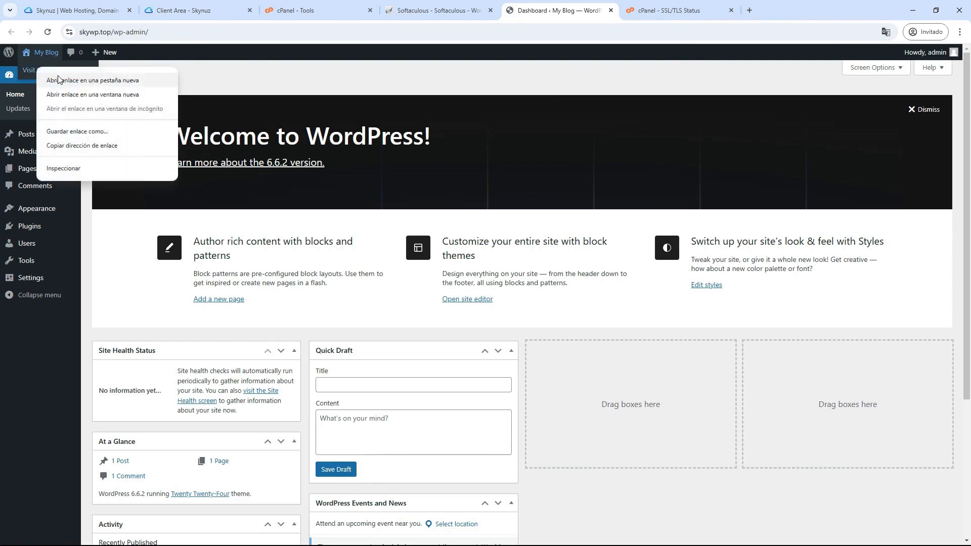
click(55, 77)
click(642, 12)
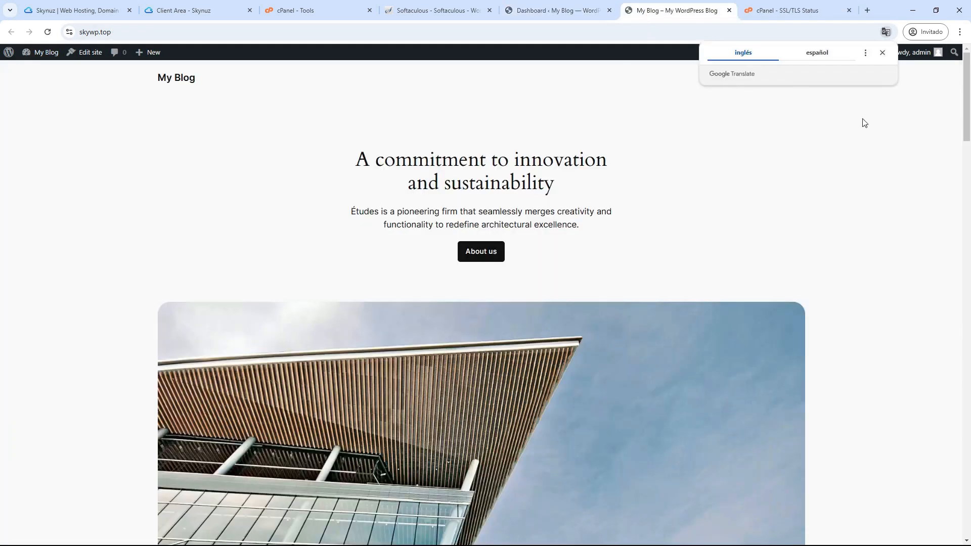
scroll(1, 118, down, 3)
drag(967, 115, 968, 74)
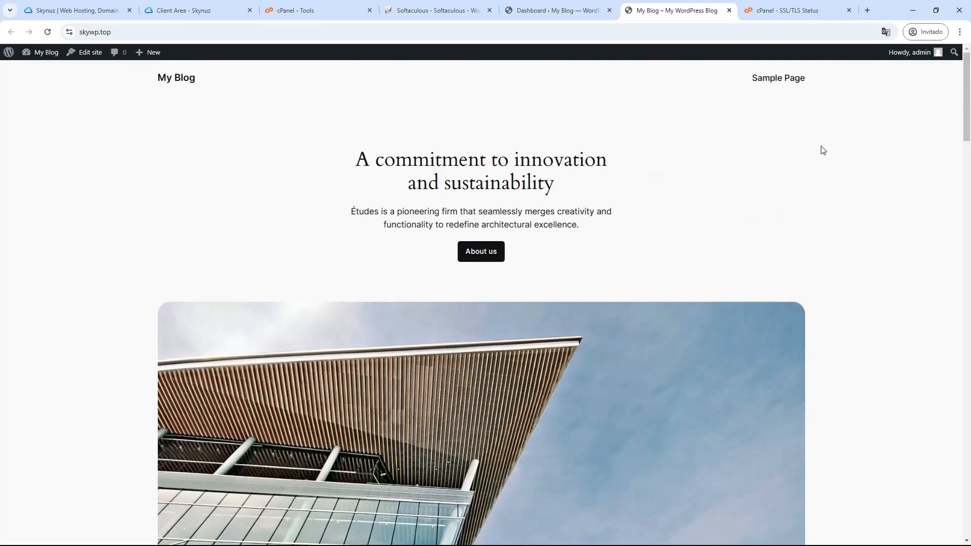
Log out of WordPress and load the skywp.top home page by removing the login path from the address.
mouse_move(921, 53)
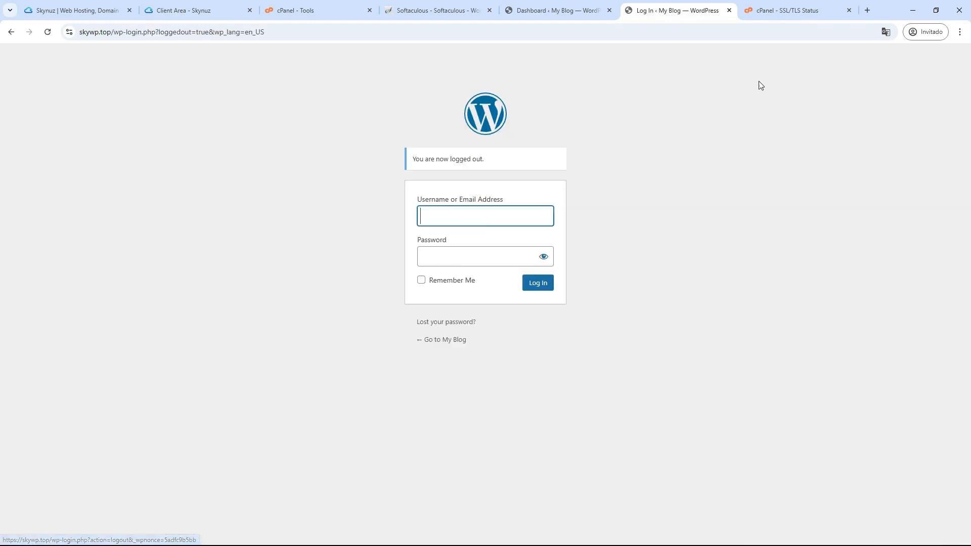
drag(111, 32, 562, 49)
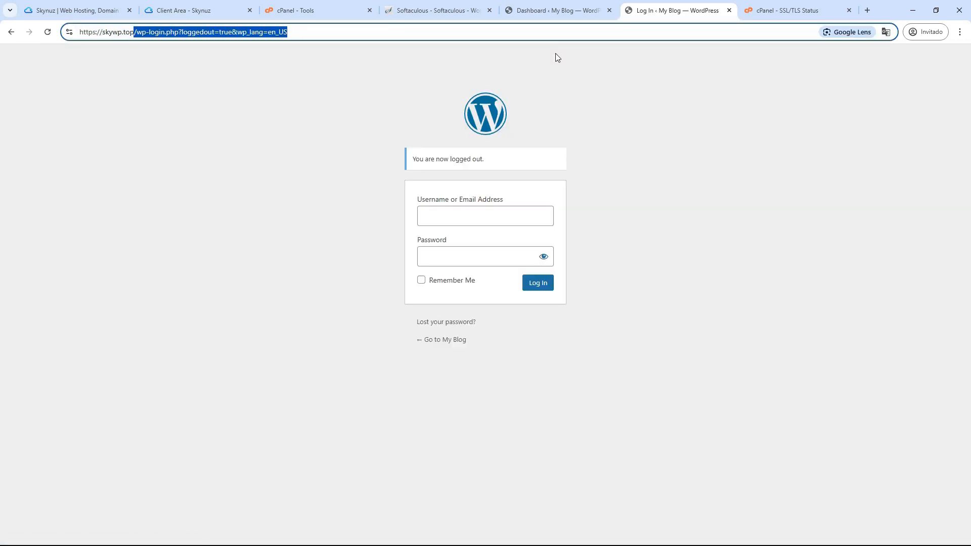
key(BackSpace)
key(Return)
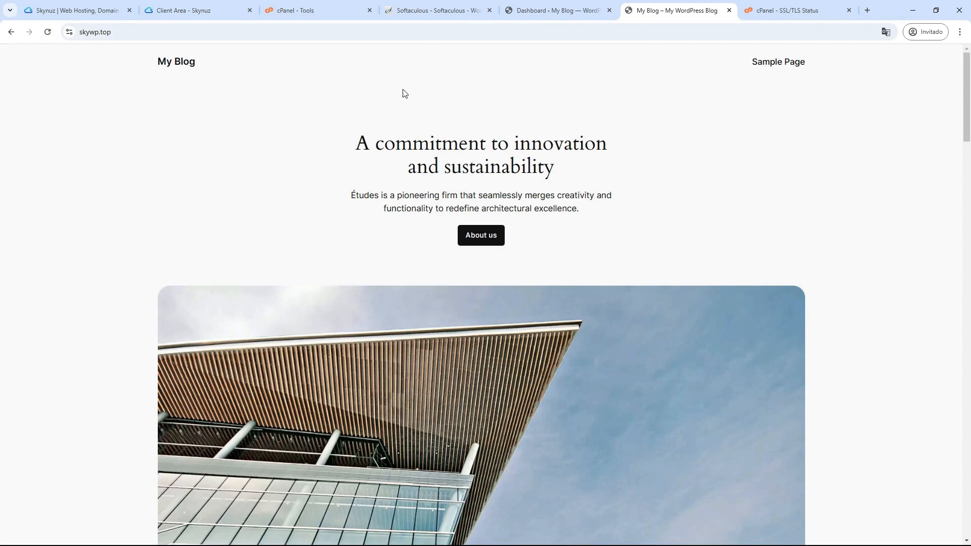
click(241, 34)
click(279, 33)
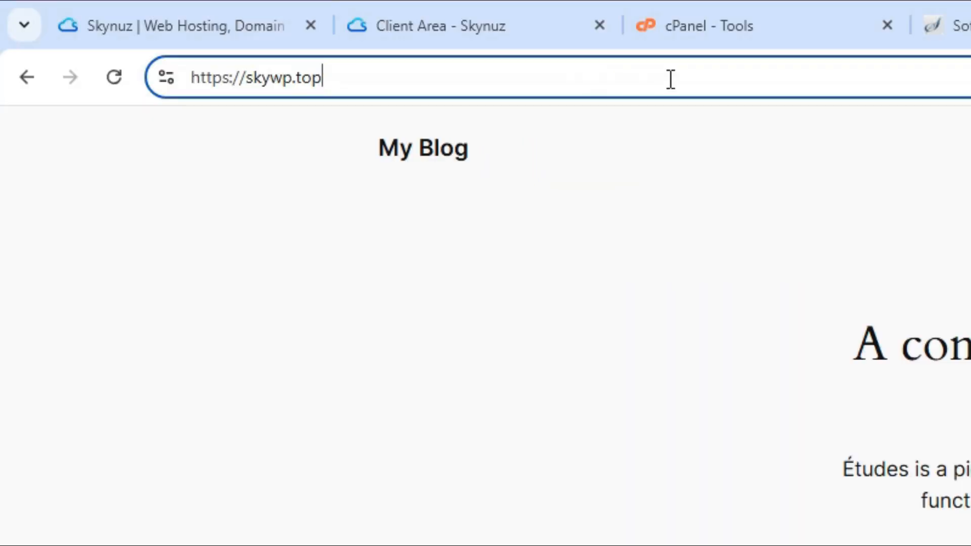
text(/)
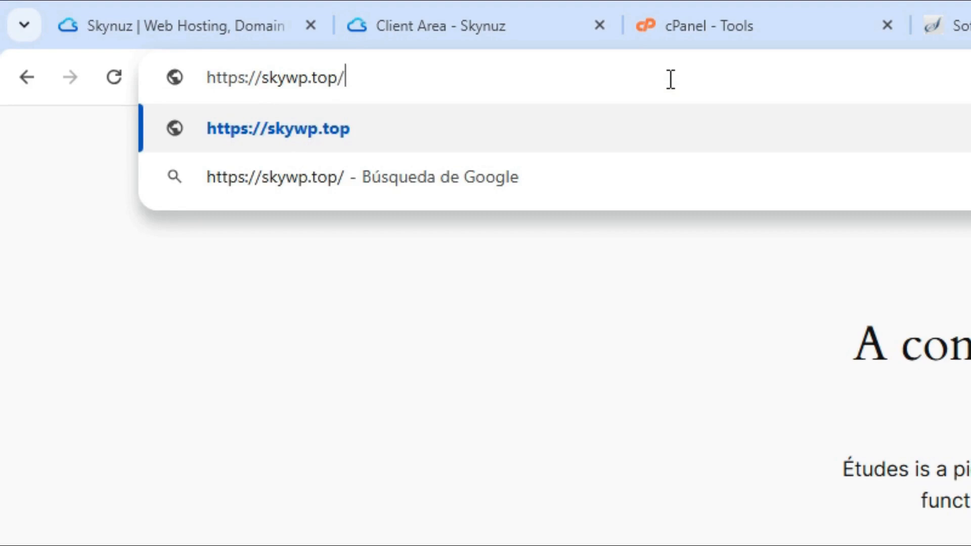
text(wp-)
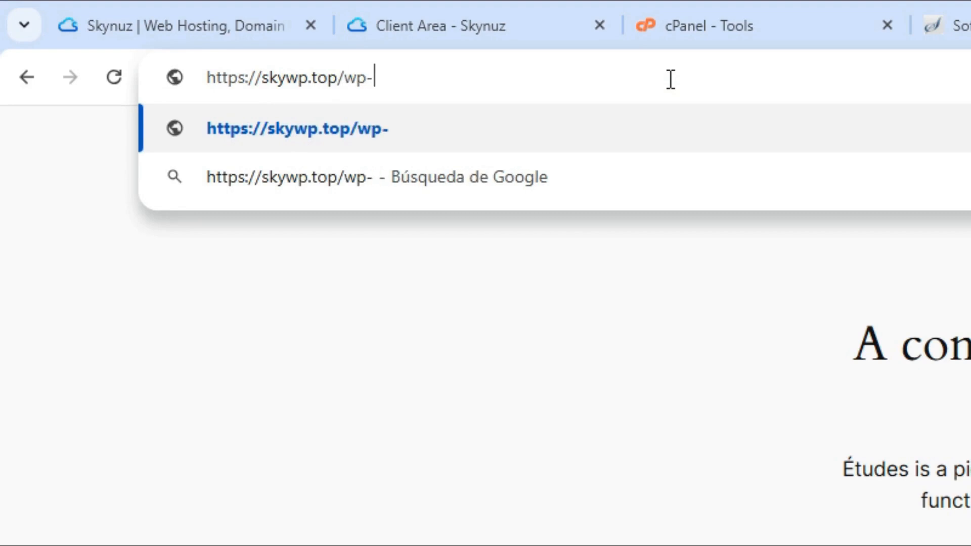
text(admin/)
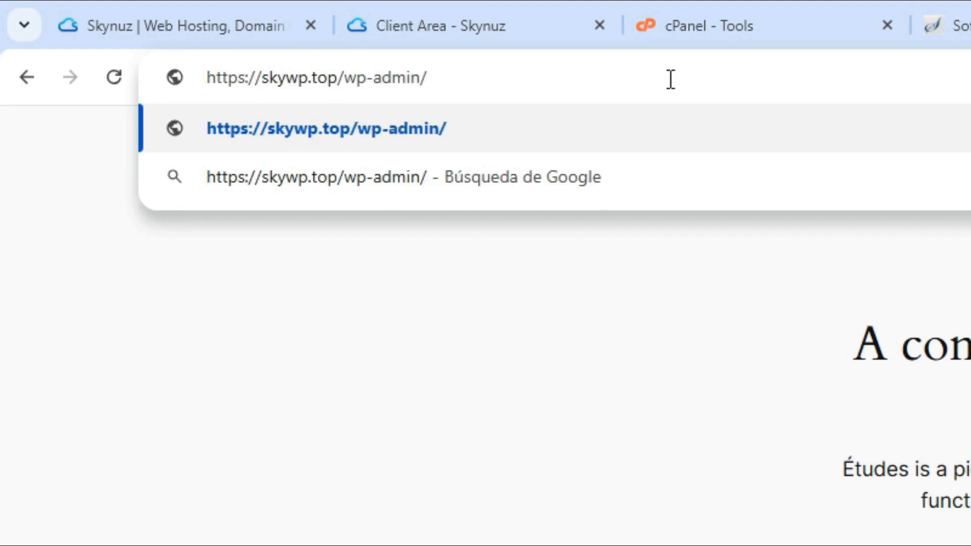
key(Return)
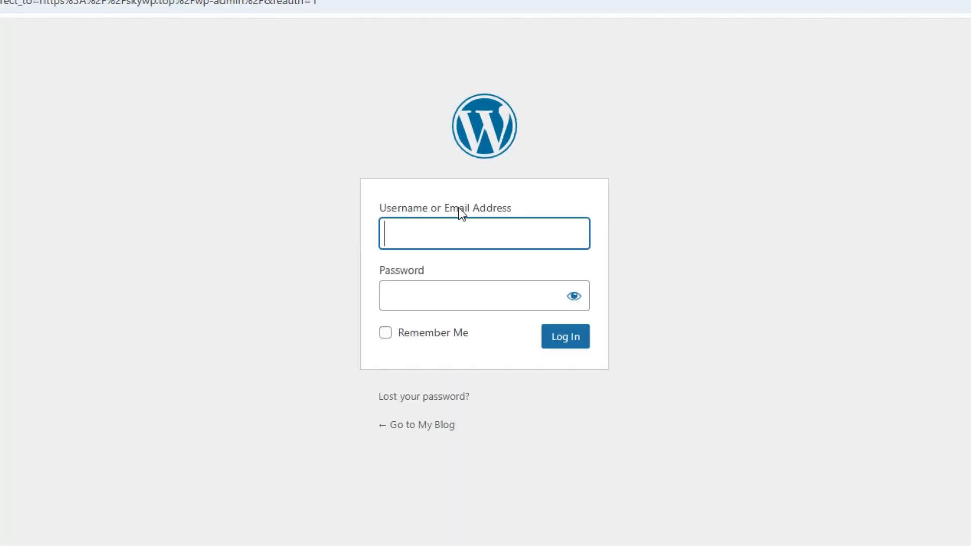
Log in to WordPress with the username admin and the copied admin password, revealing the password to check it.
text(admin)
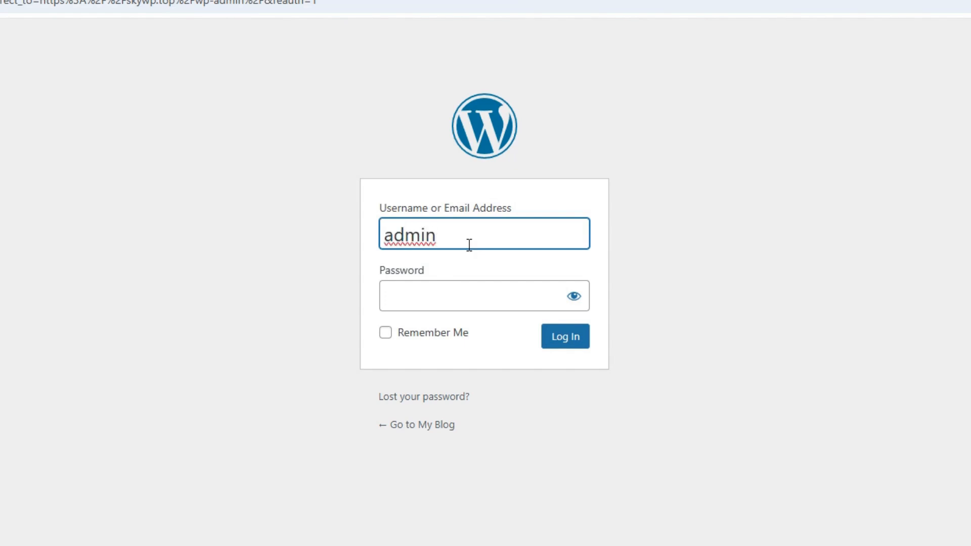
double_click(405, 232)
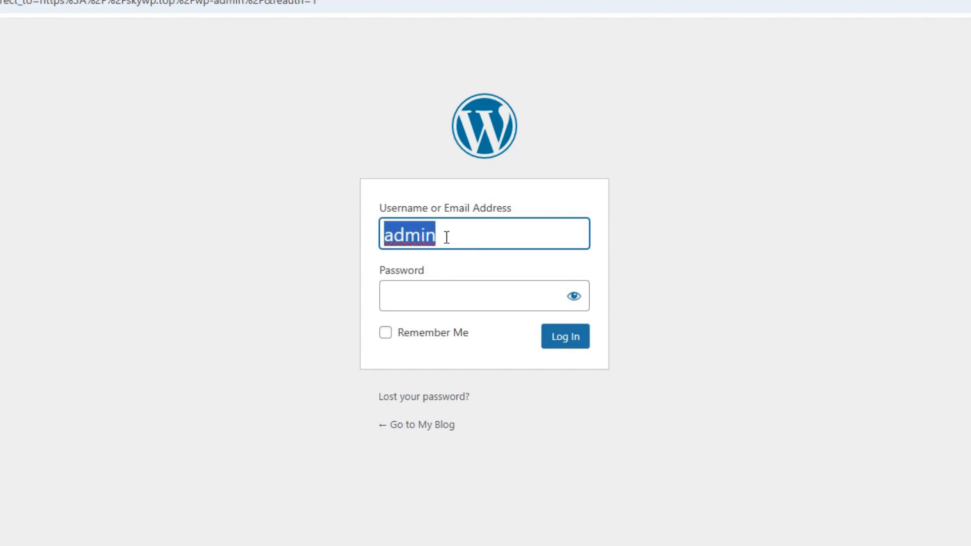
click(479, 236)
drag(483, 235, 361, 242)
click(475, 235)
click(426, 308)
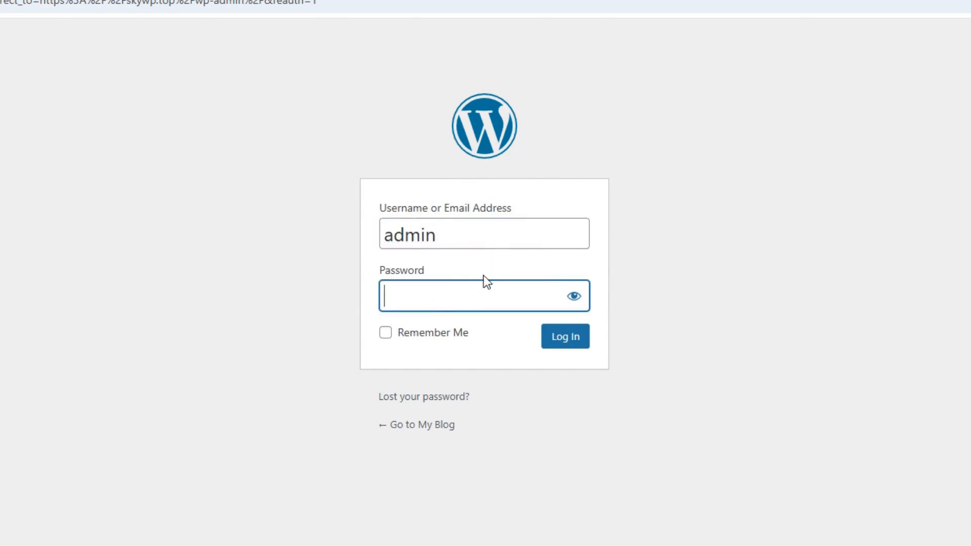
key(ctrl+v)
click(573, 297)
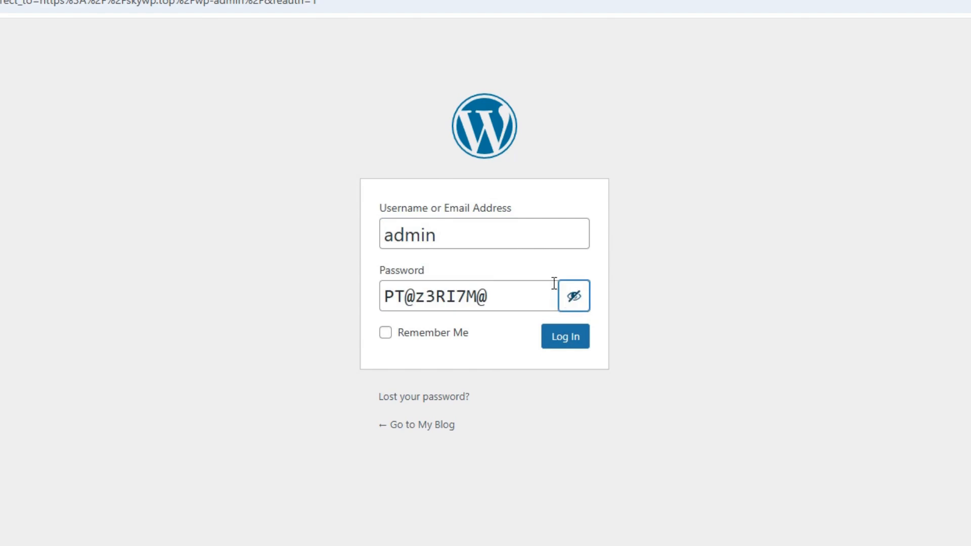
drag(488, 225, 381, 231)
drag(499, 293, 399, 265)
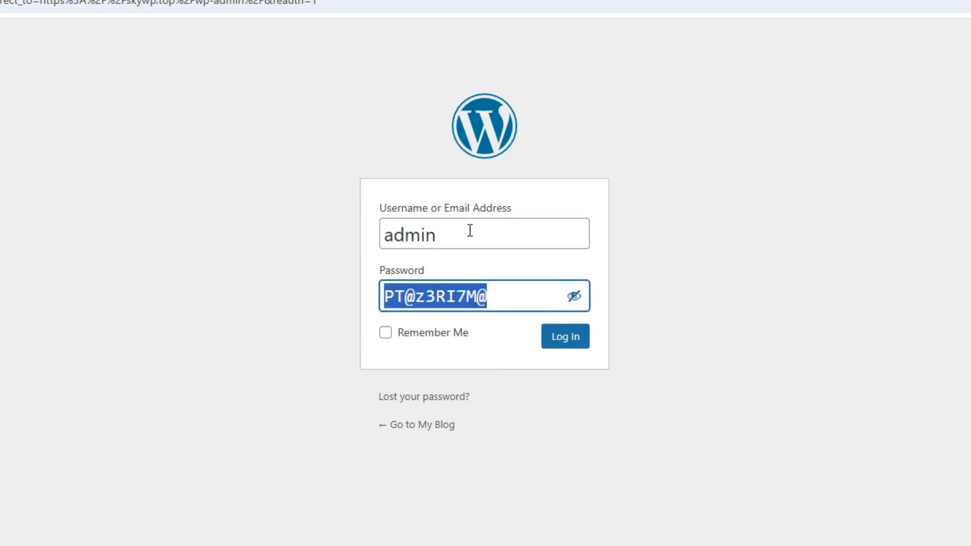
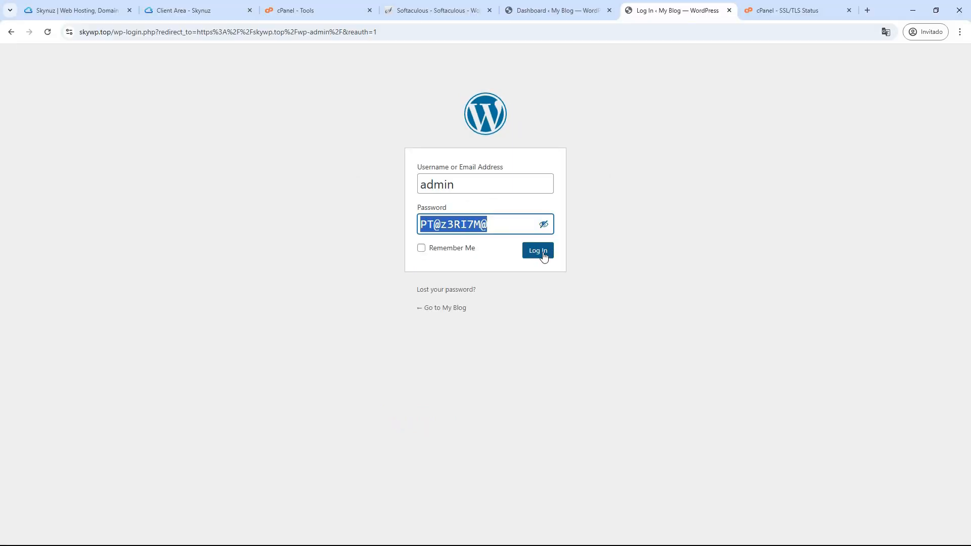
click(543, 254)
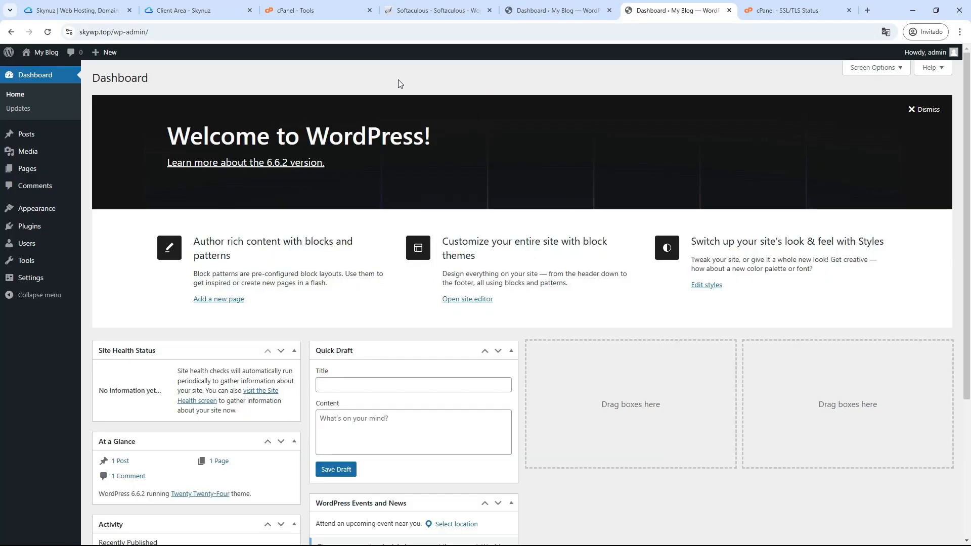